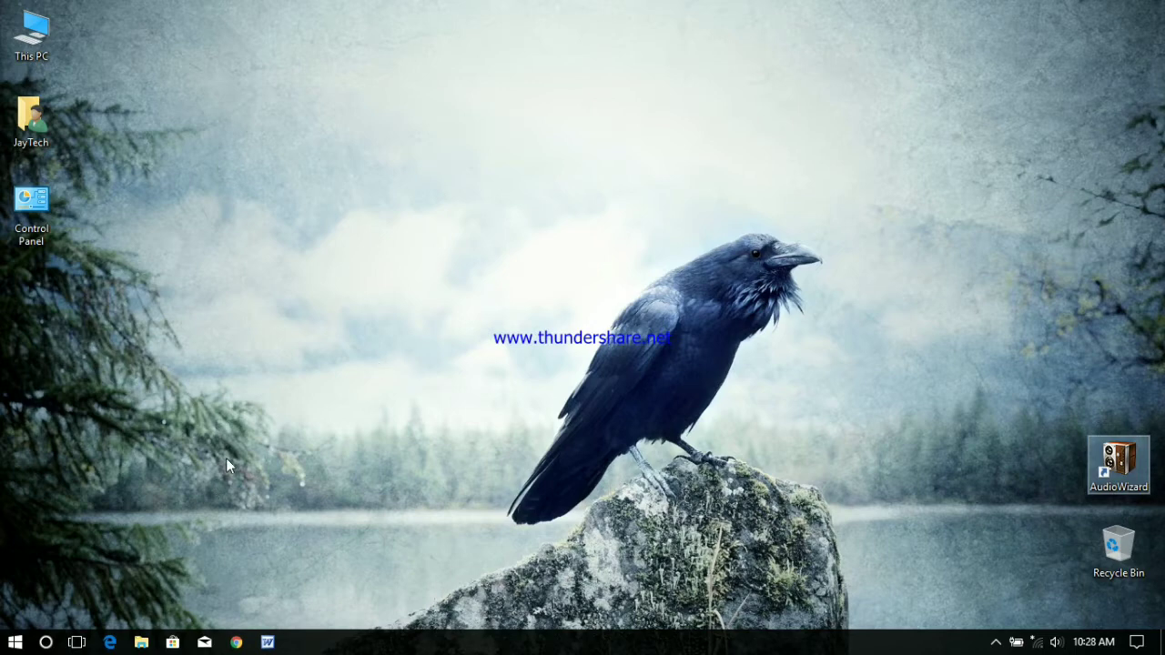
- Launch Word 2003, confirm its version under Help > About Microsoft Office Word, and close it
left_click(267, 643)
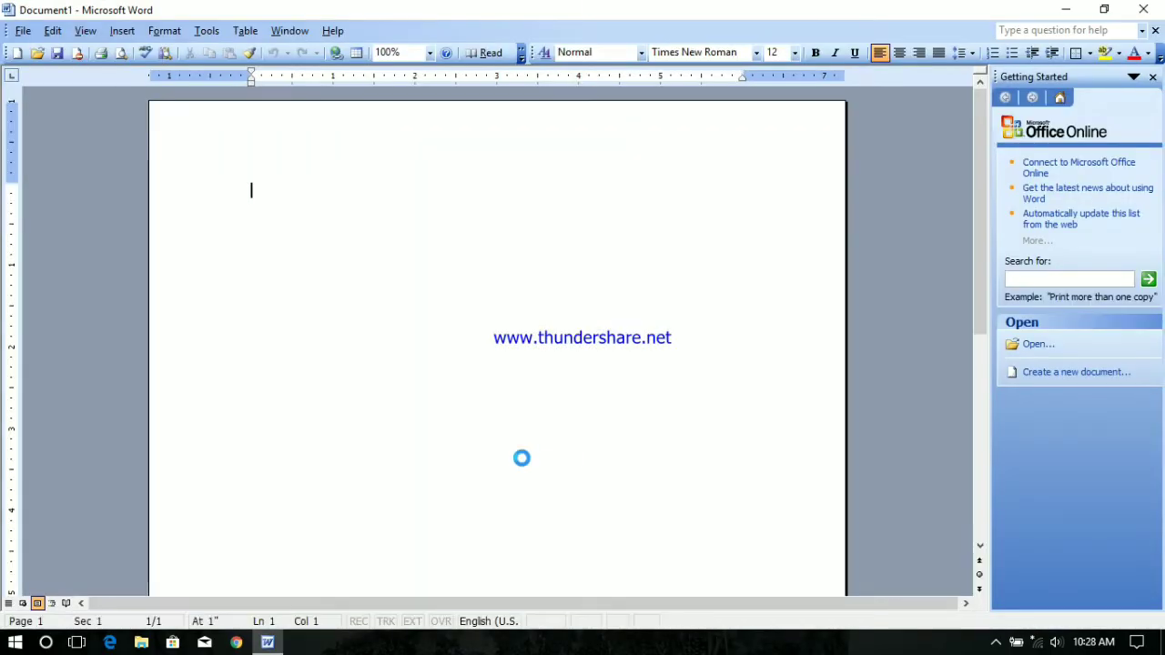
left_click(333, 32)
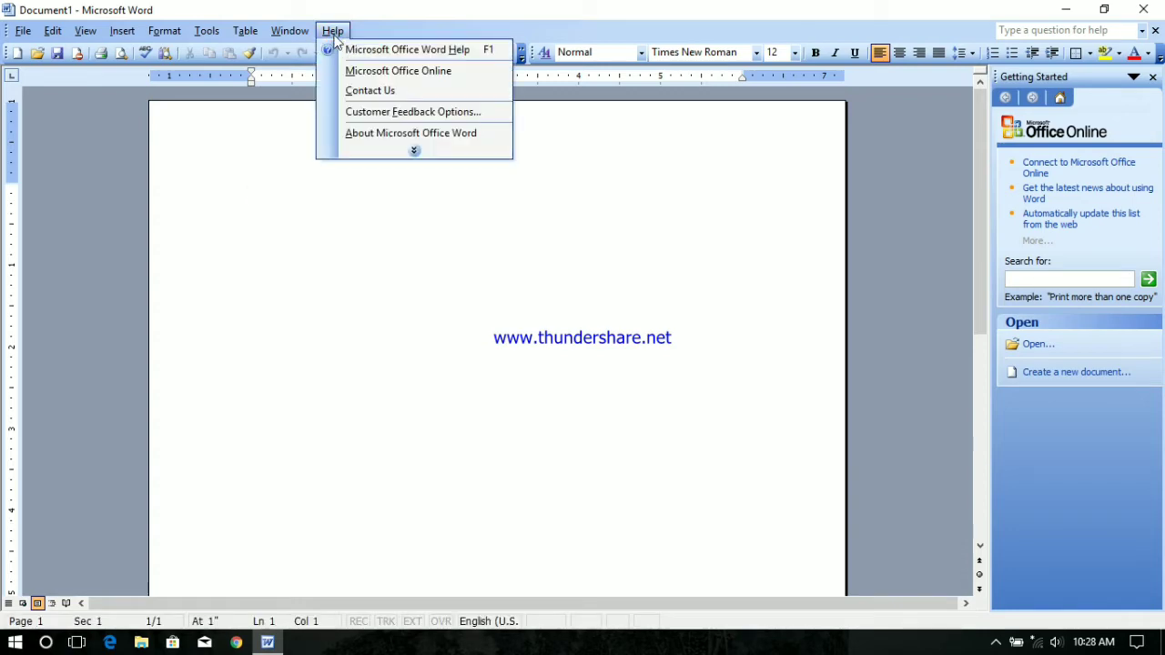
left_click(378, 132)
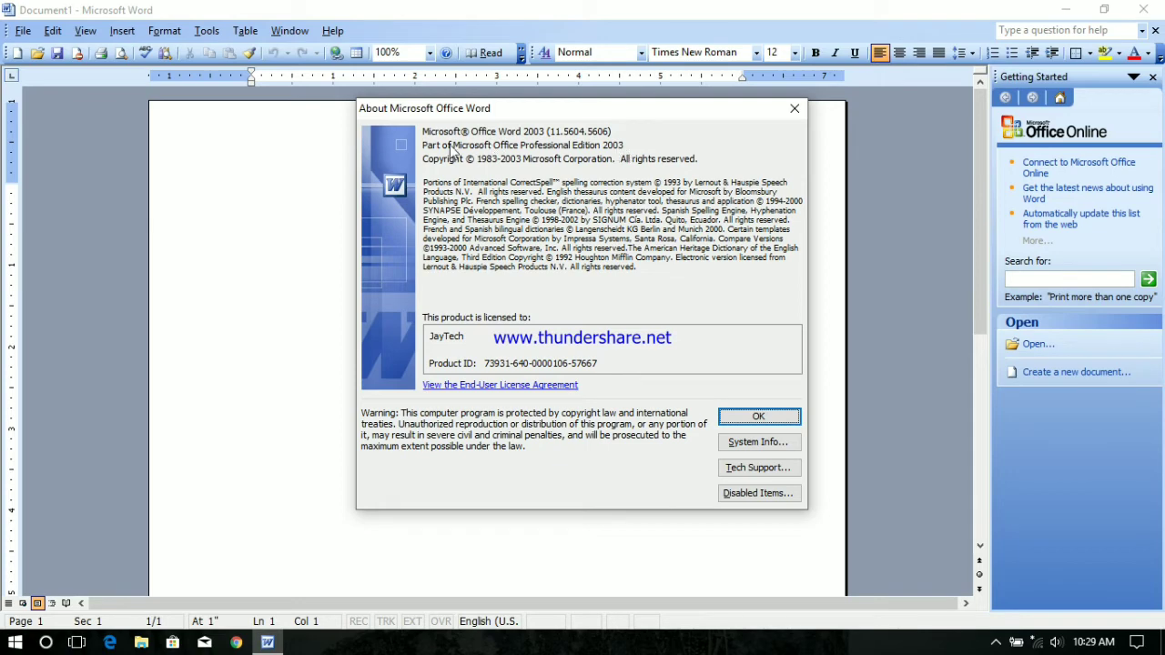
left_click(727, 415)
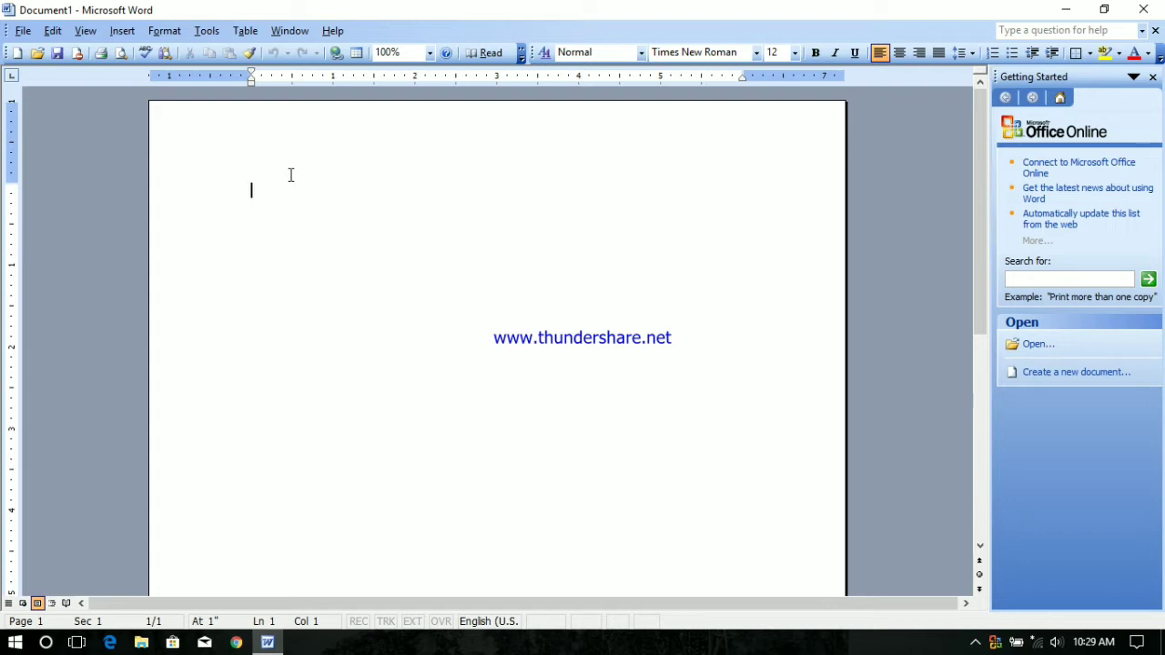
- Type 'This is just a test', 'autocorrect feature has lot of uses', 'It makes typing really easy', 'Yours faithfully' and a signature name
type("This is just a test")
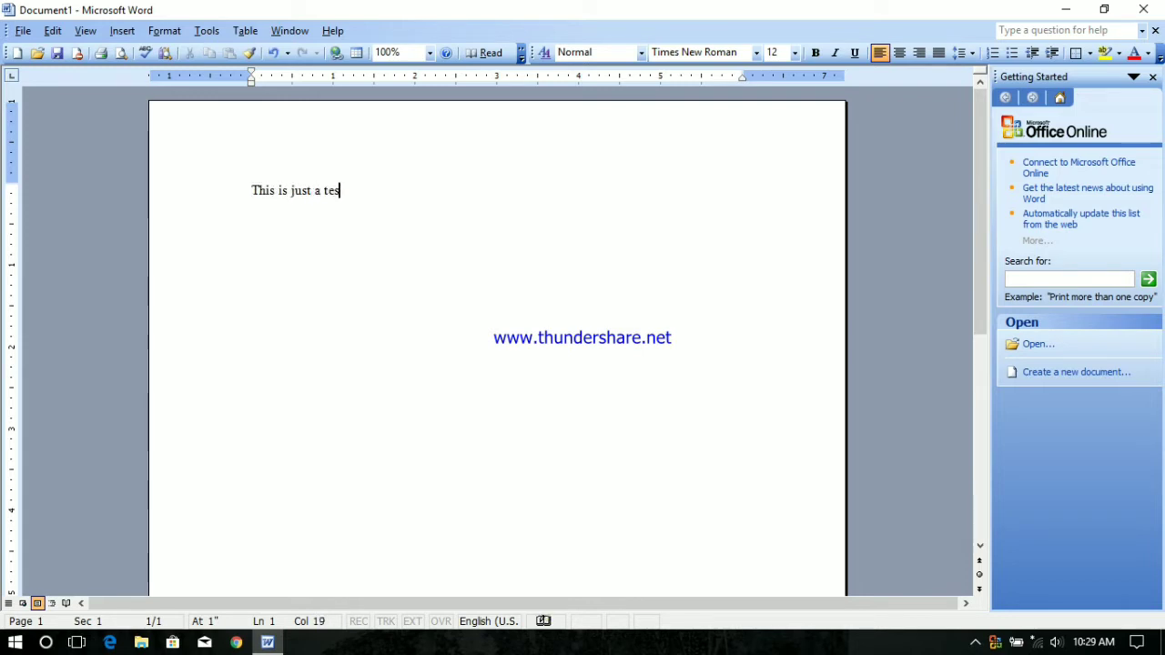
key("Return")
key("Return")
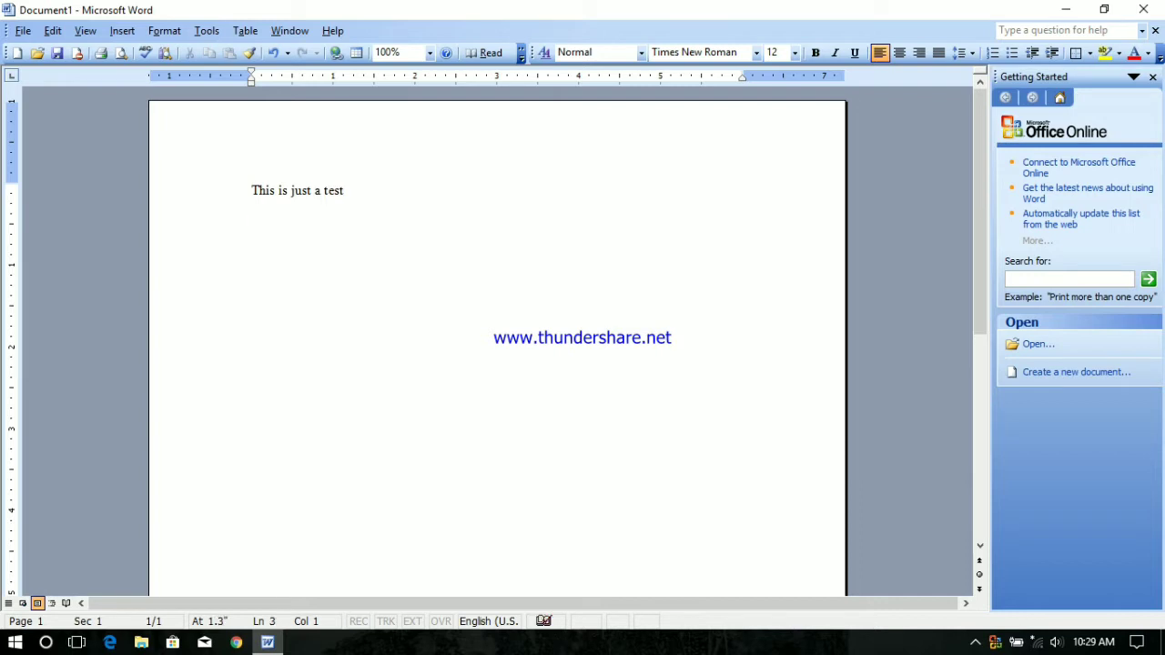
type("autocorrect feature")
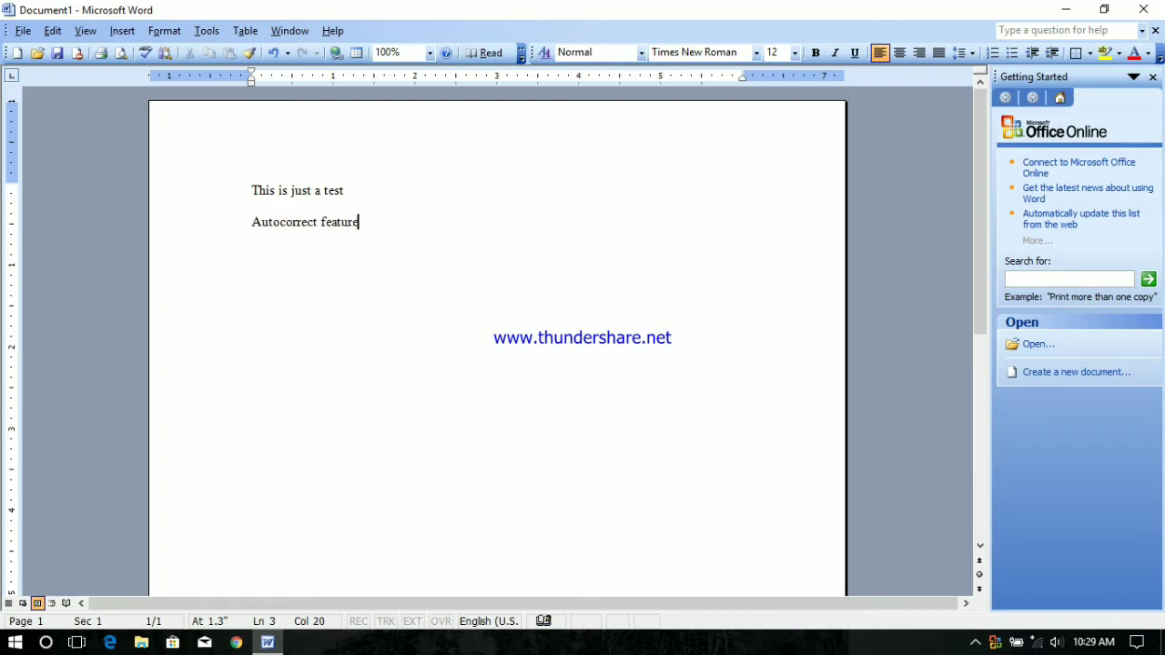
type(" has lot of uses")
key("Return")
key("Return")
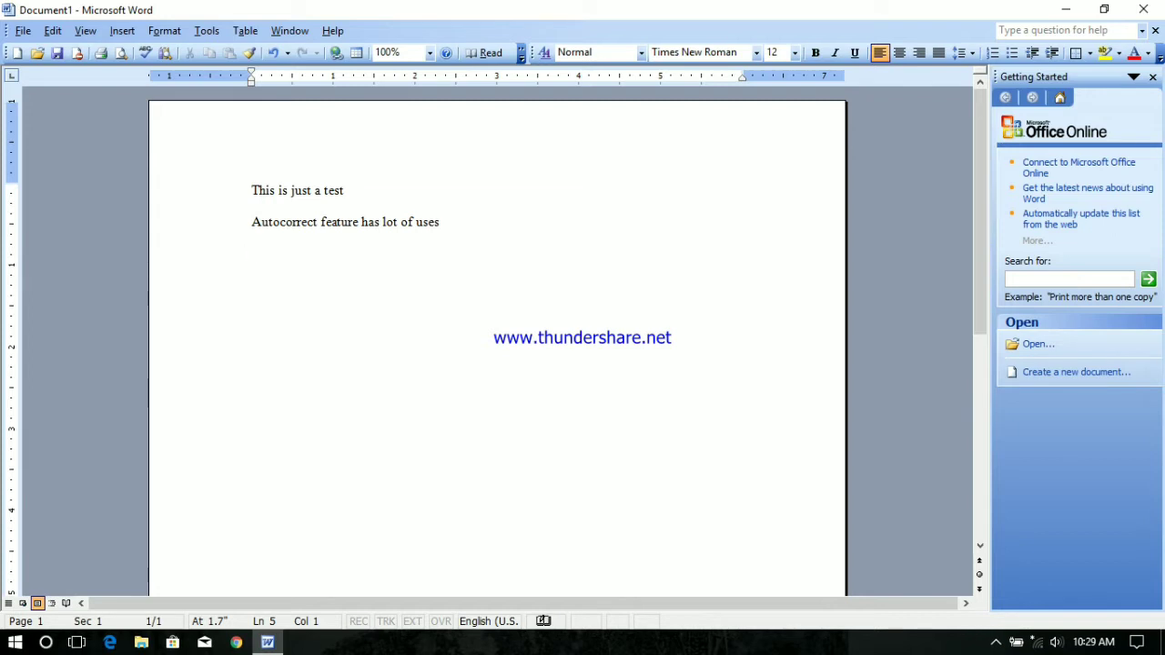
type("It makes typ")
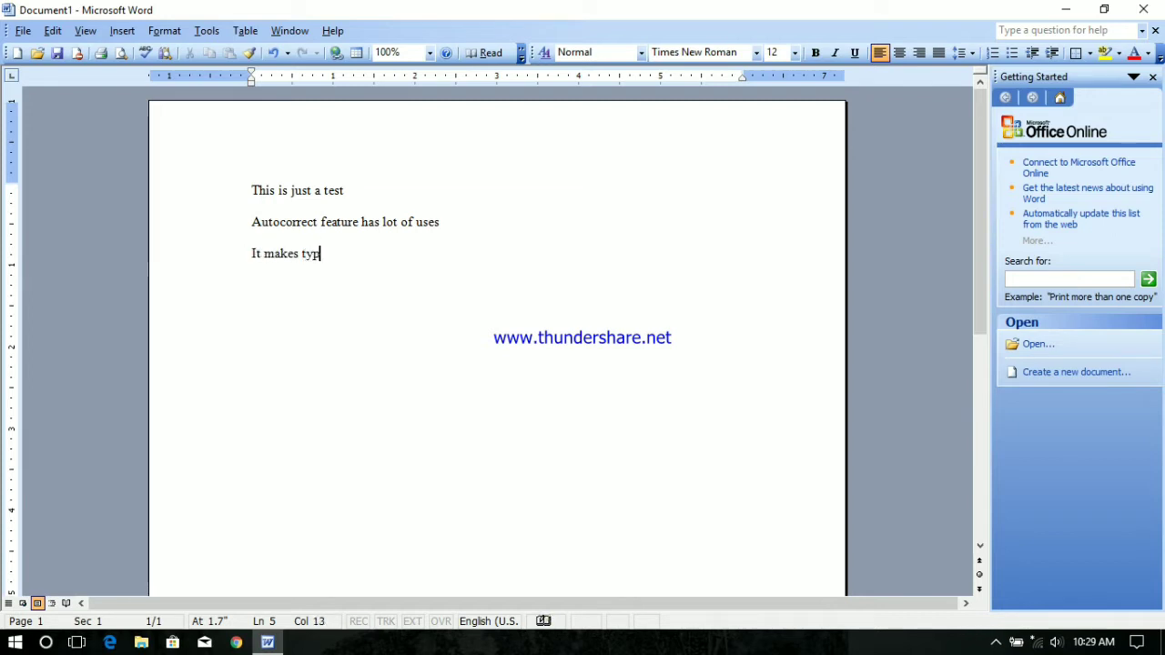
type("ing really e")
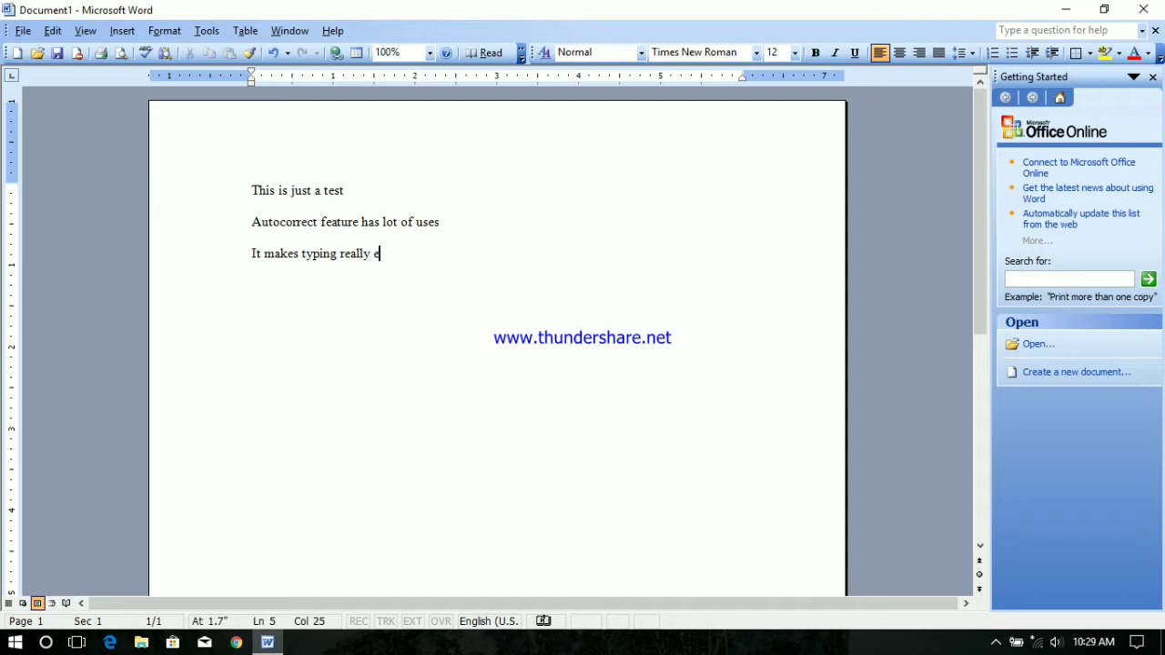
type("asy")
key("Return")
key("Return")
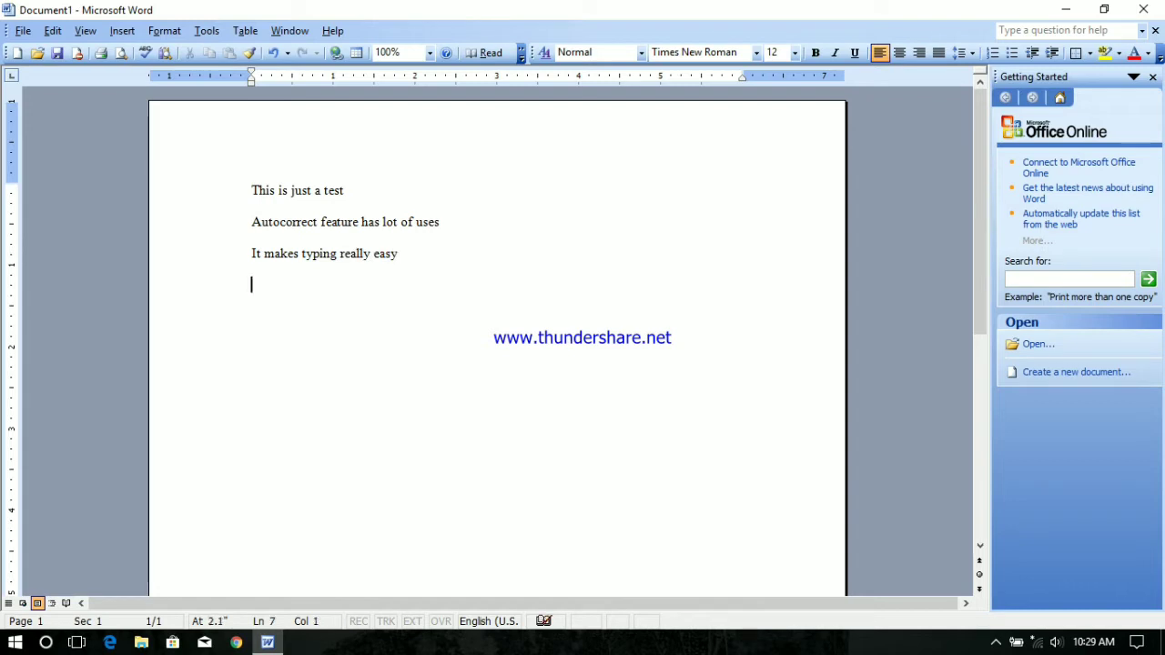
type("Yours")
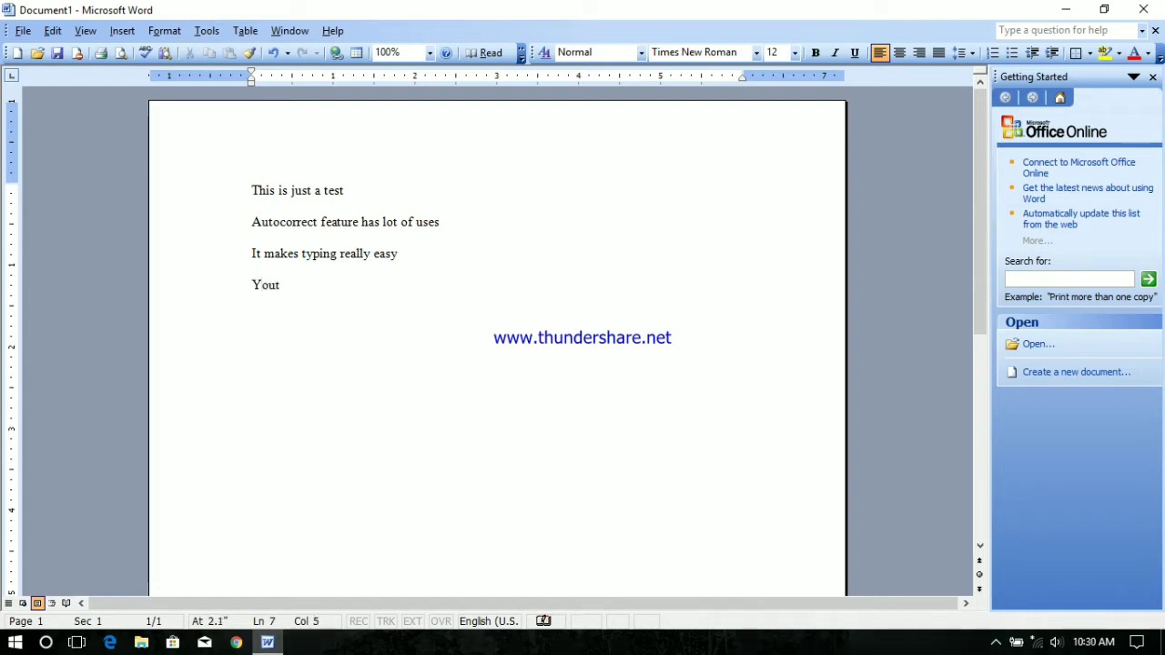
type(" faith")
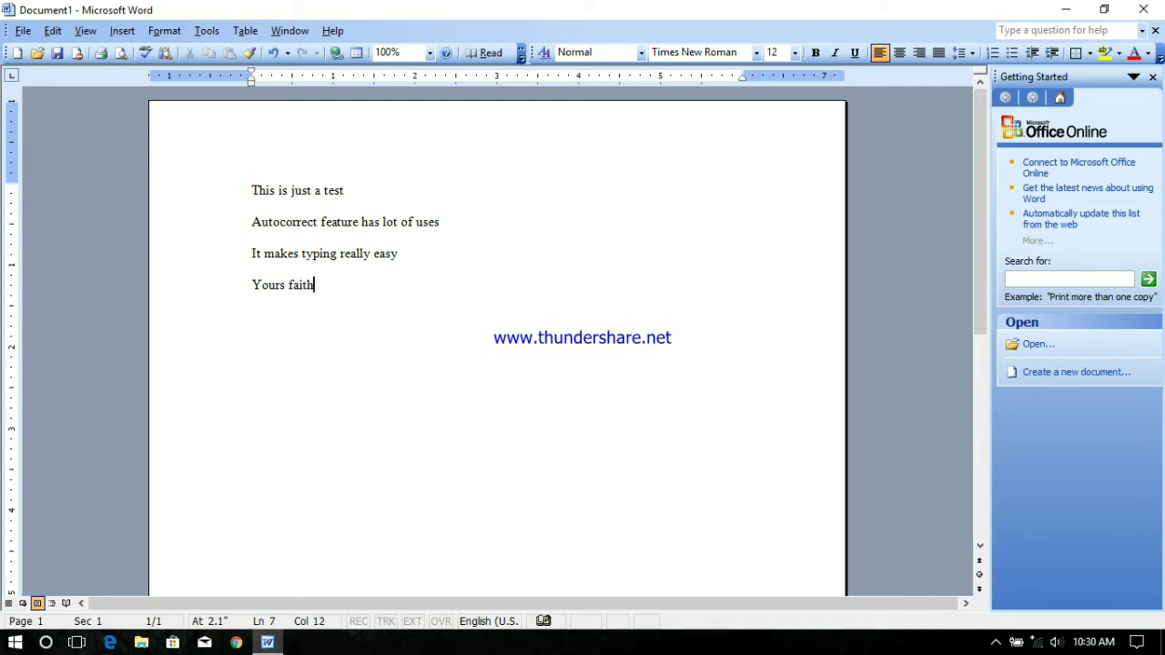
type("fully")
key("Return")
type("Jay Tech")
- Add an AutoCorrect entry so 'Type1' is replaced by the selected line 'This is just a test'
left_click(251, 190)
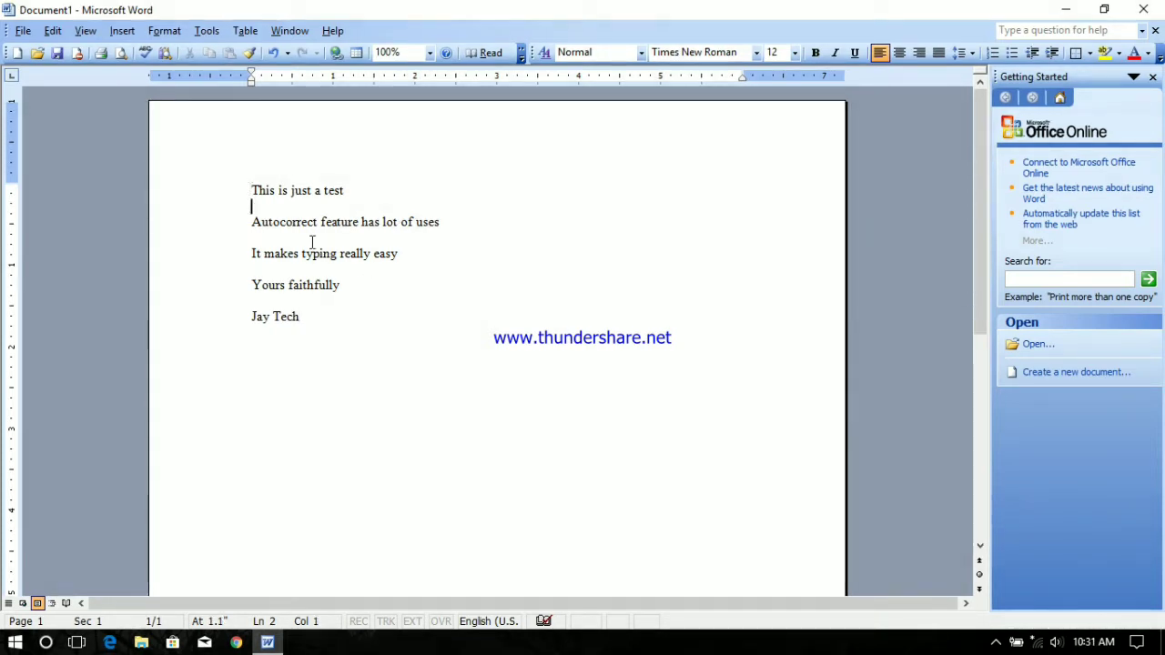
left_click_drag(252, 190, 345, 191)
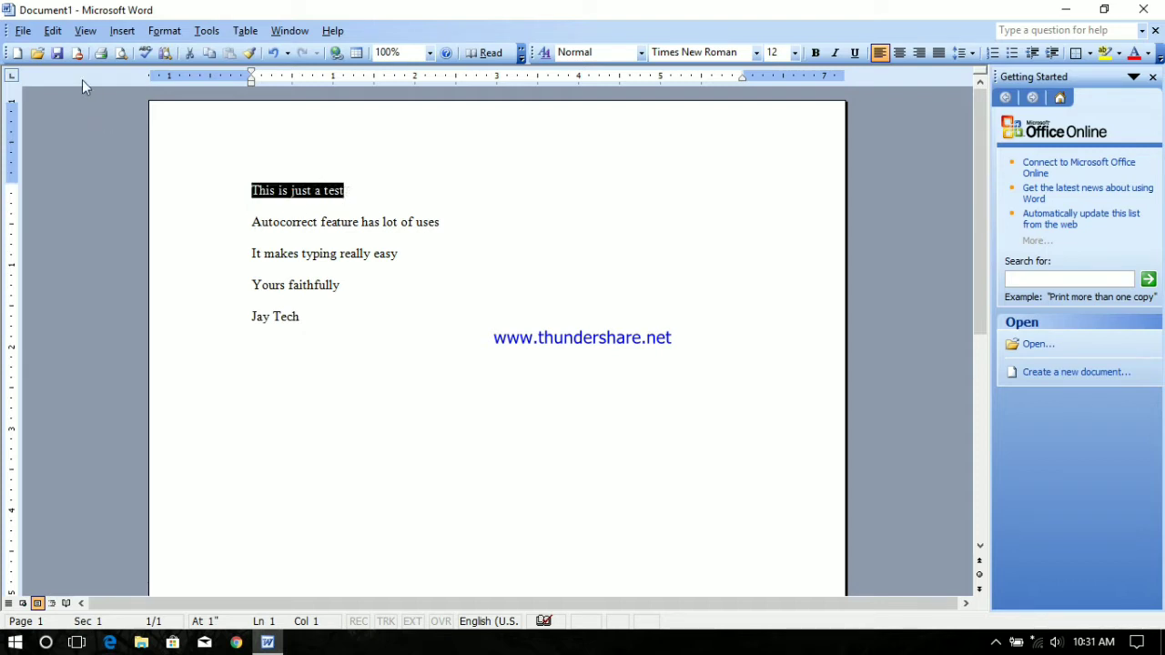
left_click(122, 31)
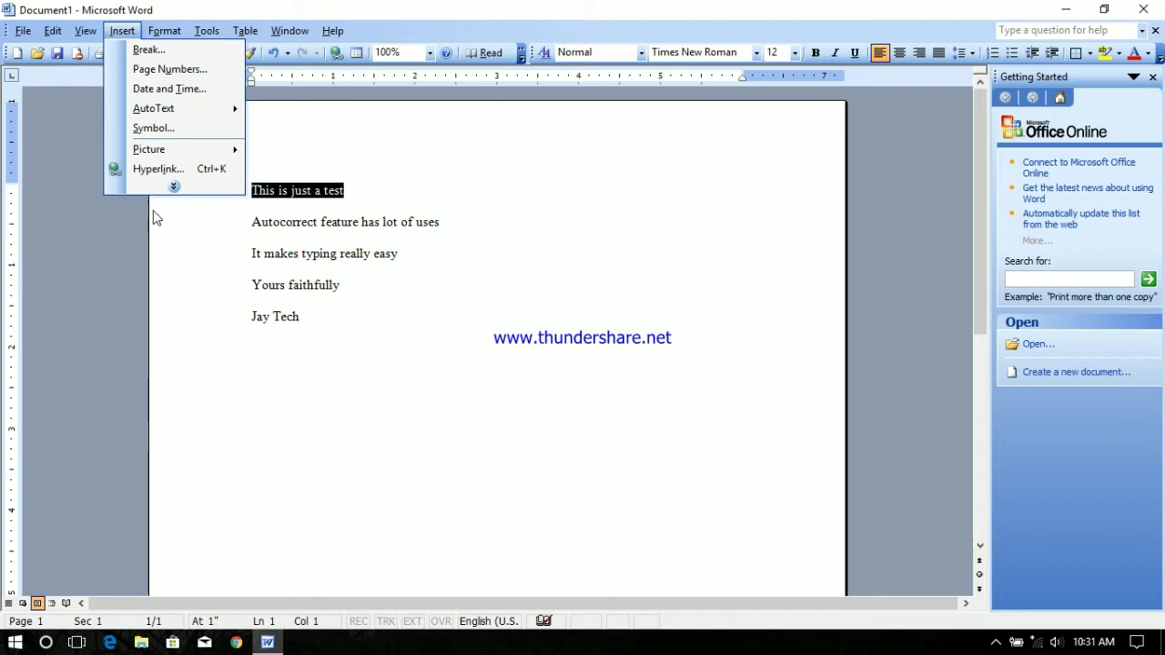
mouse_move(182, 116)
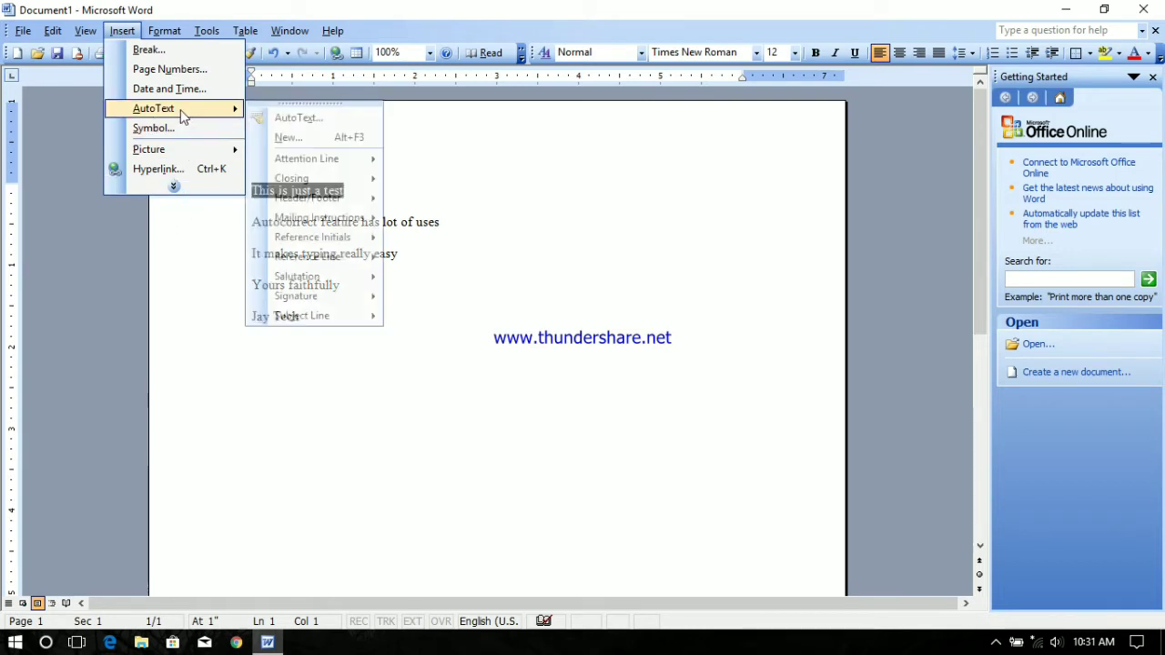
left_click(289, 119)
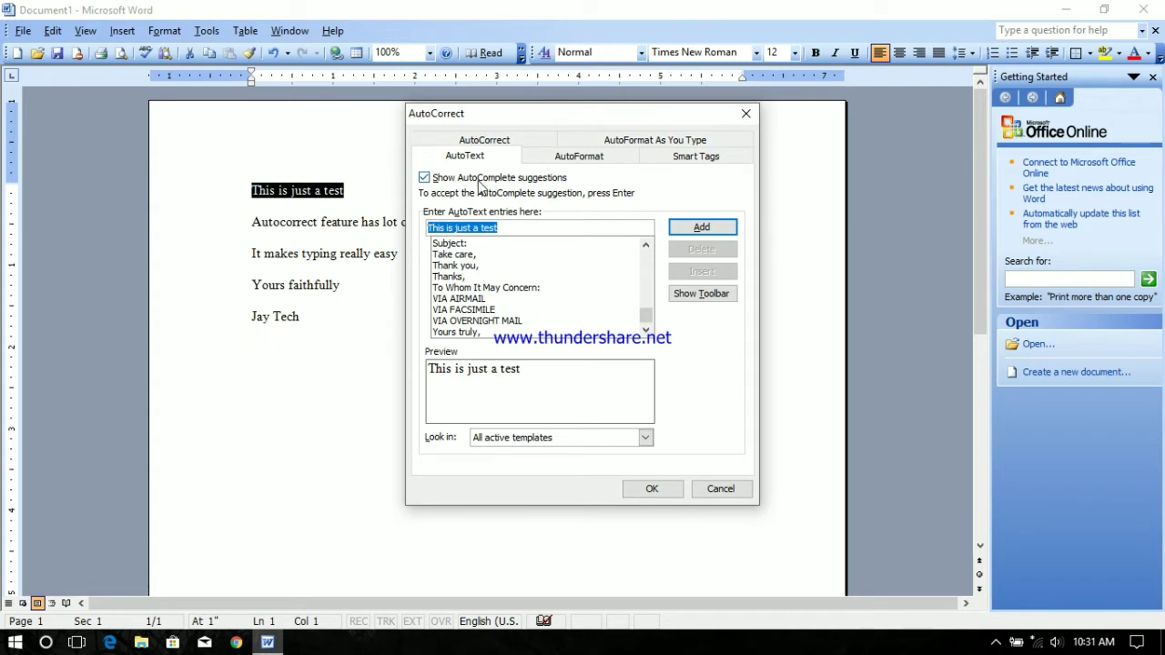
left_click(507, 141)
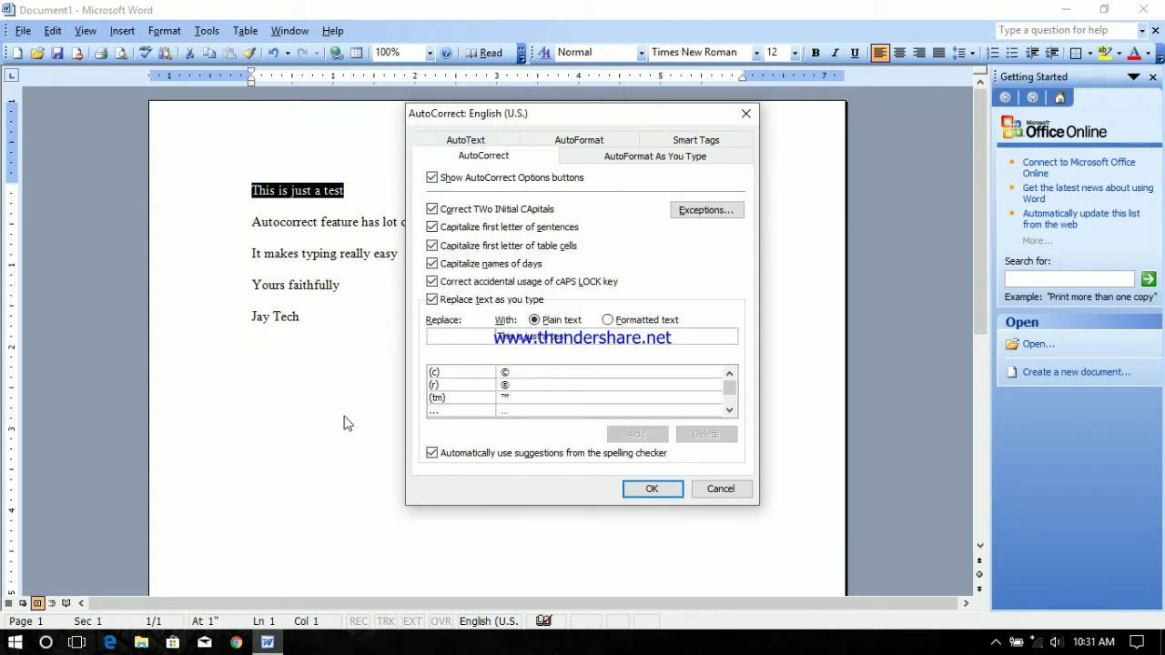
left_click(450, 335)
type("Type")
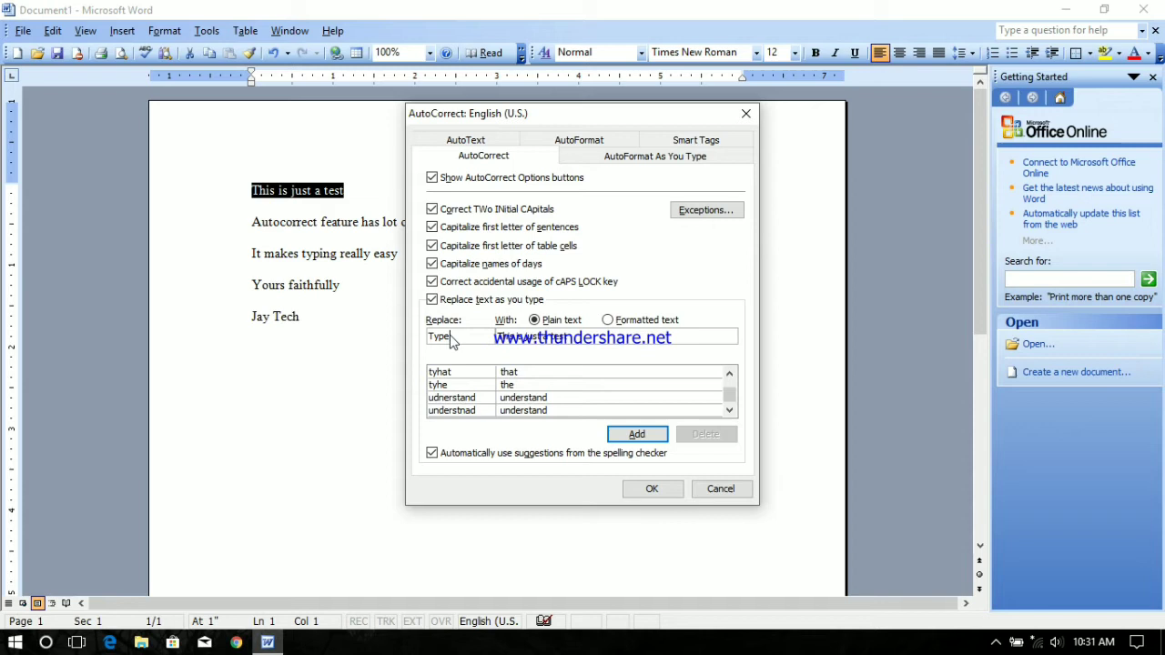
type("1")
left_click(634, 435)
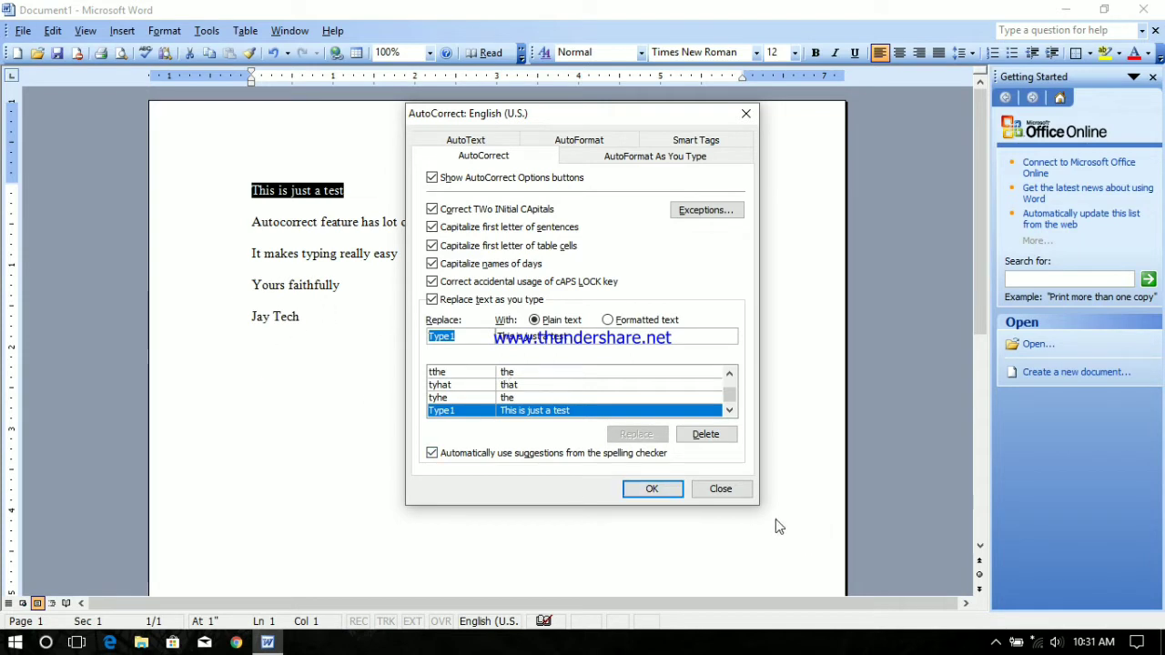
left_click(726, 492)
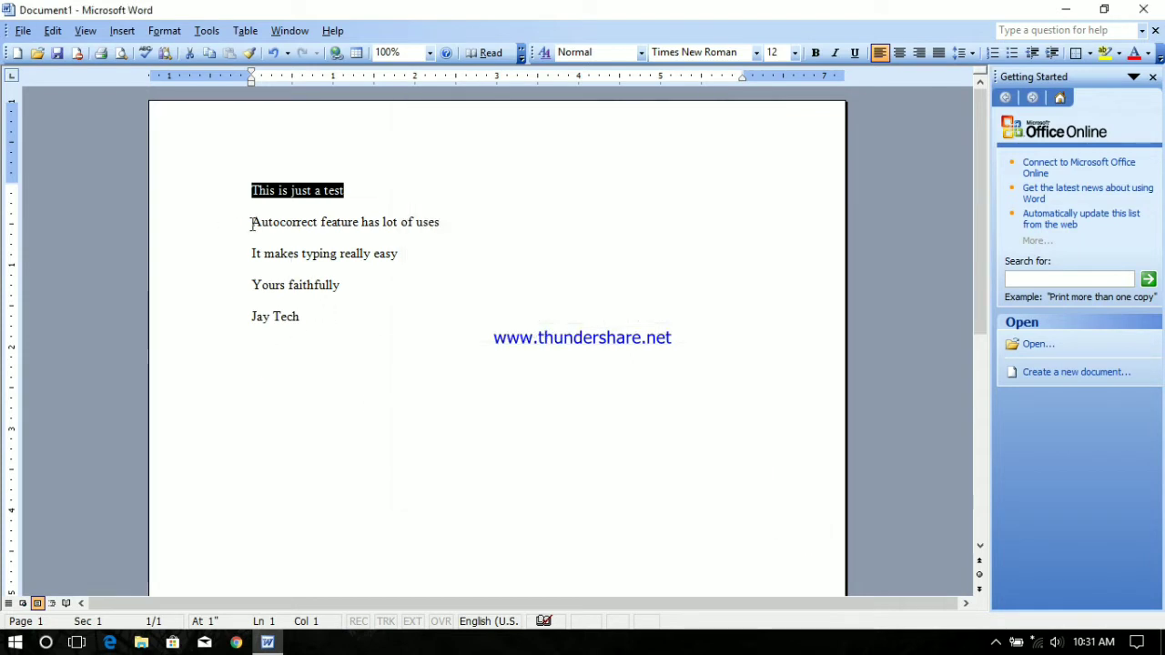
- Add an AutoCorrect entry replacing 'Type2' with 'autocorrect feature has lot of uses'
left_click_drag(252, 223, 424, 227)
left_click(122, 31)
left_click(294, 112)
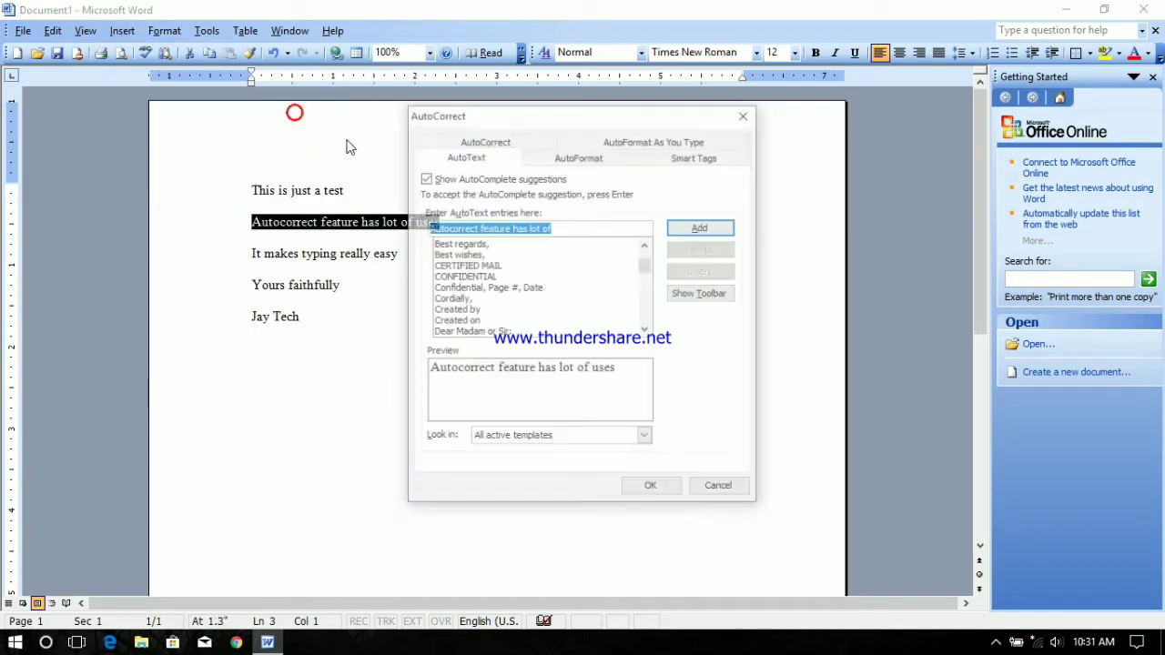
left_click(483, 156)
left_click(453, 338)
type("Type2")
left_click(637, 434)
left_click(651, 488)
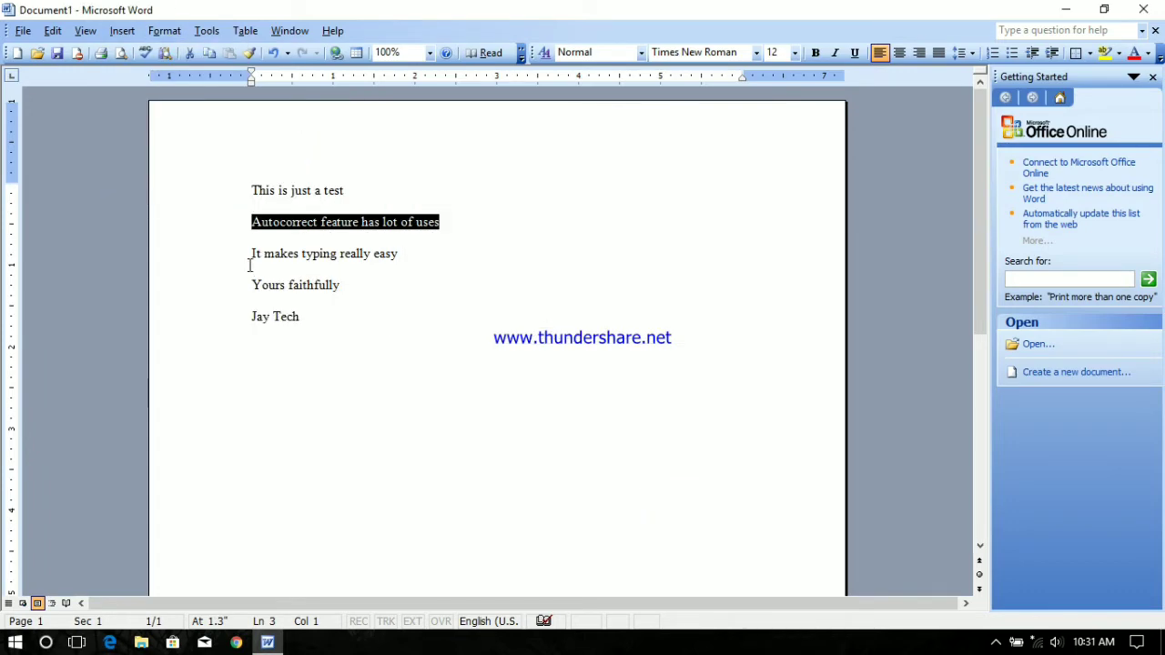
- Add an AutoCorrect entry replacing 'Type3' with 'It makes typing really easy'
left_click_drag(252, 254, 402, 253)
left_click(122, 31)
left_click(294, 112)
left_click(483, 156)
left_click(446, 336)
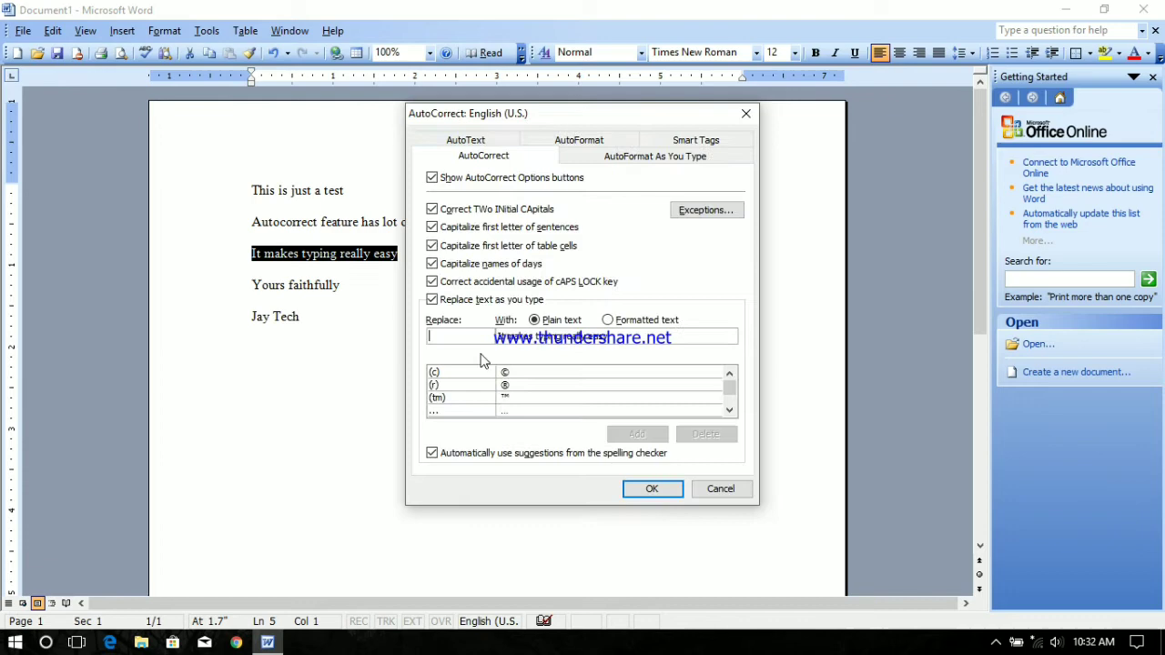
type("Type3")
left_click(636, 434)
left_click(652, 489)
- Add an AutoCorrect entry replacing 'Type4' with 'Yours faithfully'
left_click_drag(252, 285, 342, 285)
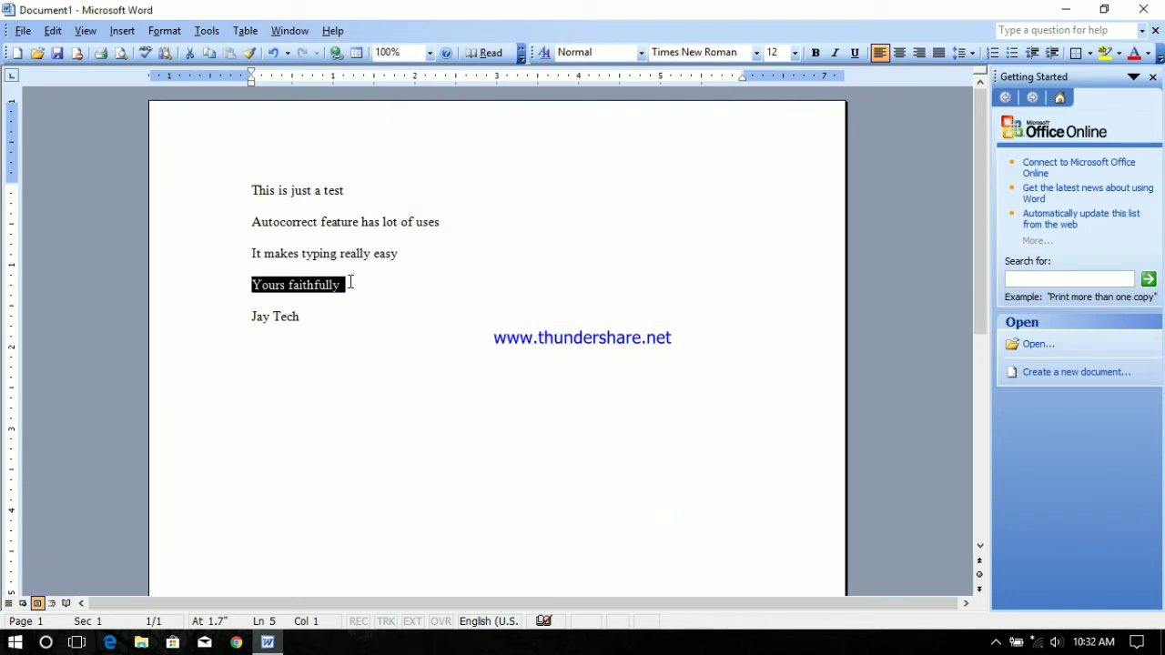
left_click(122, 31)
mouse_move(178, 109)
left_click(294, 112)
left_click(483, 156)
left_click(446, 336)
type("Type4")
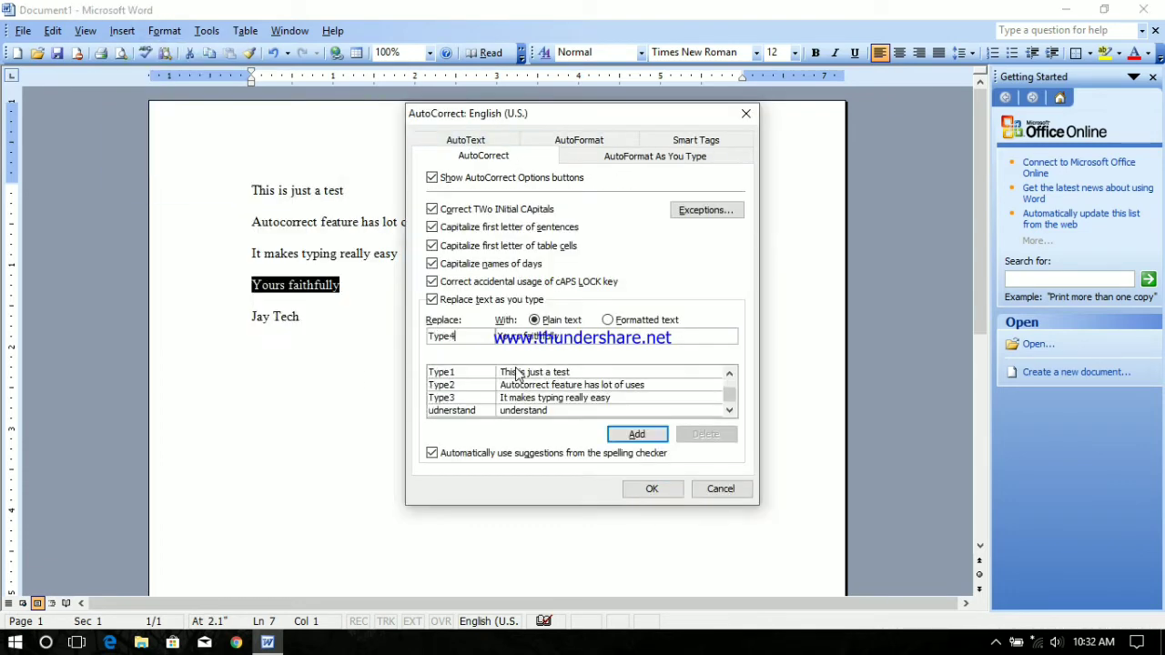
left_click(637, 434)
left_click(651, 488)
- Add an AutoCorrect entry replacing 'Type5' with the signature line, then place the cursor after it
left_click_drag(252, 316, 301, 317)
left_click(121, 31)
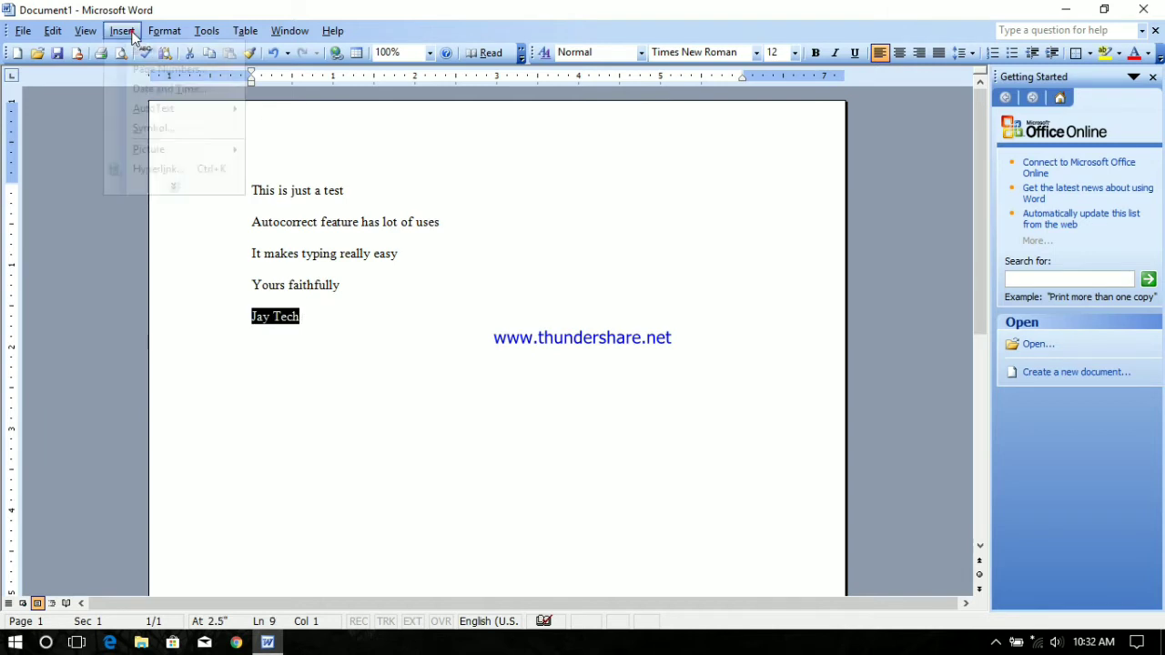
mouse_move(182, 108)
left_click(294, 119)
left_click(483, 155)
left_click(446, 337)
type("Type5")
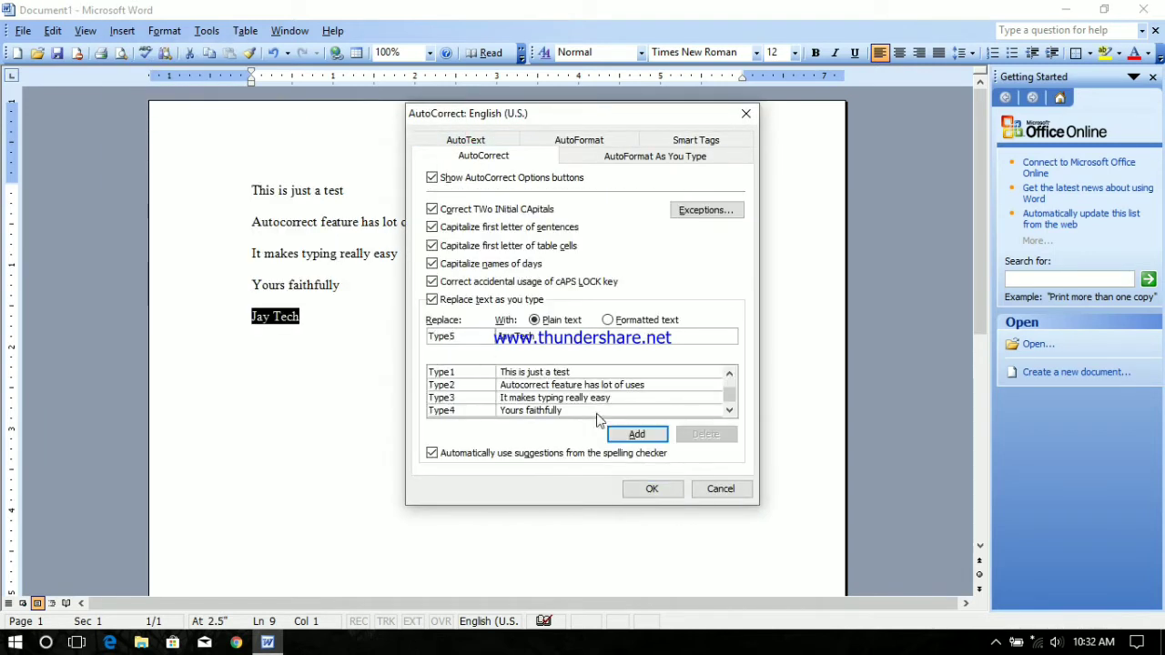
left_click(637, 434)
left_click(651, 489)
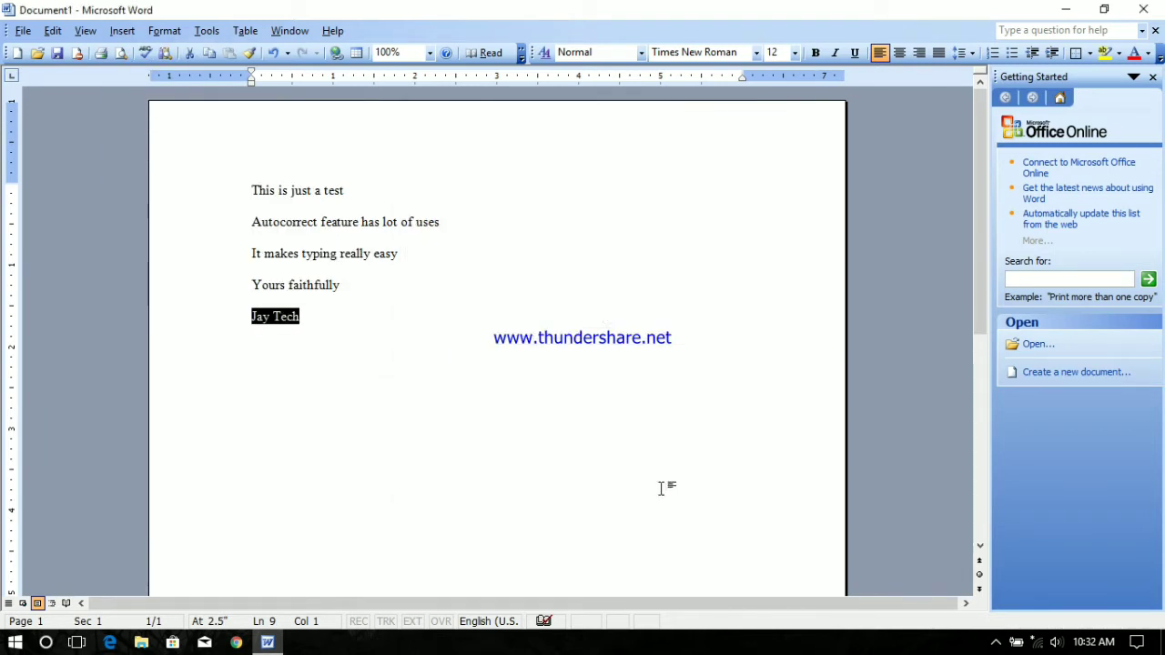
left_click(317, 317)
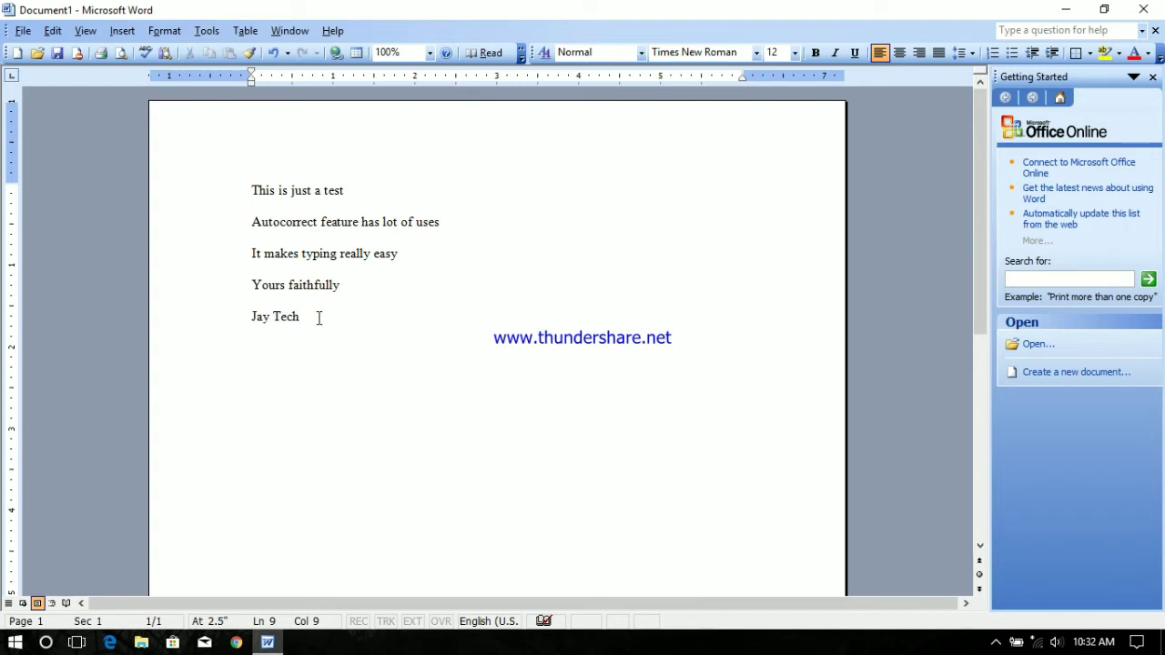
- Type the shortcuts Type1 through Type5 on new lines so AutoCorrect expands each into its sample line
key("Return")
key("Return")
type("Type1")
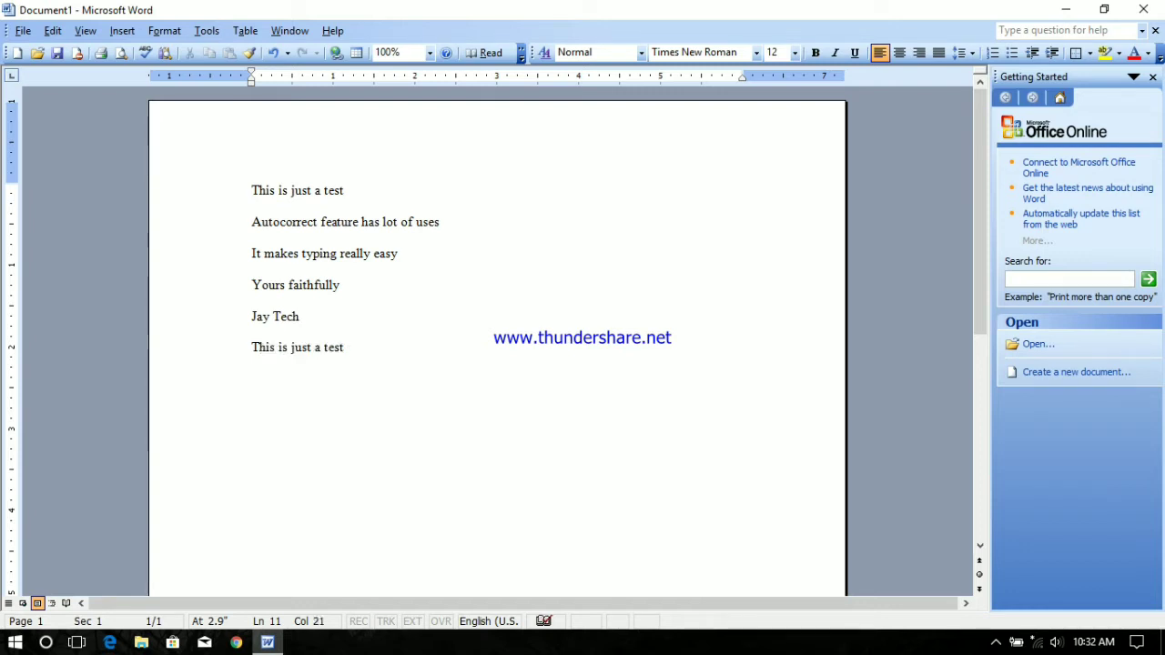
key("Return")
type("Type")
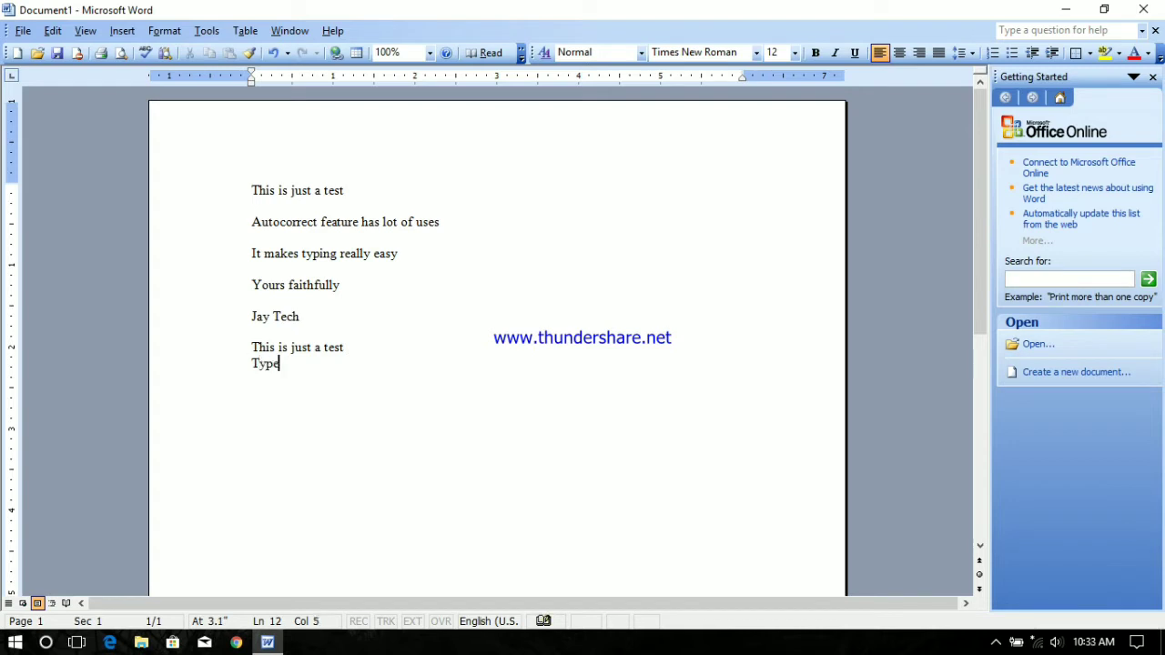
type("2")
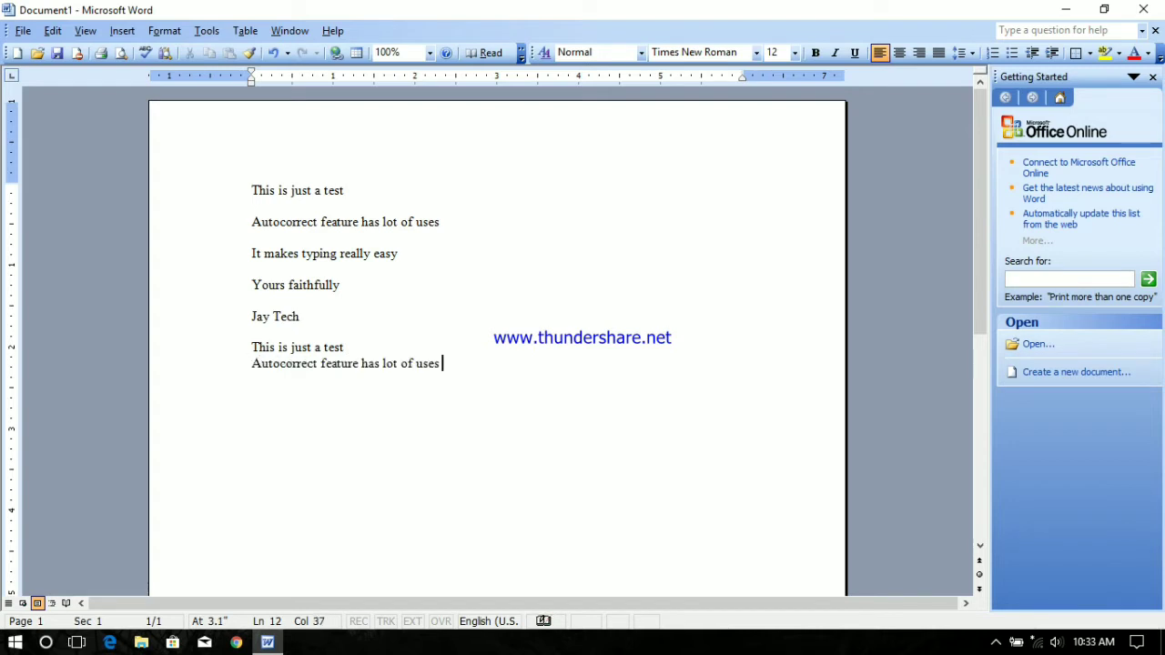
key("Return")
type("Type3")
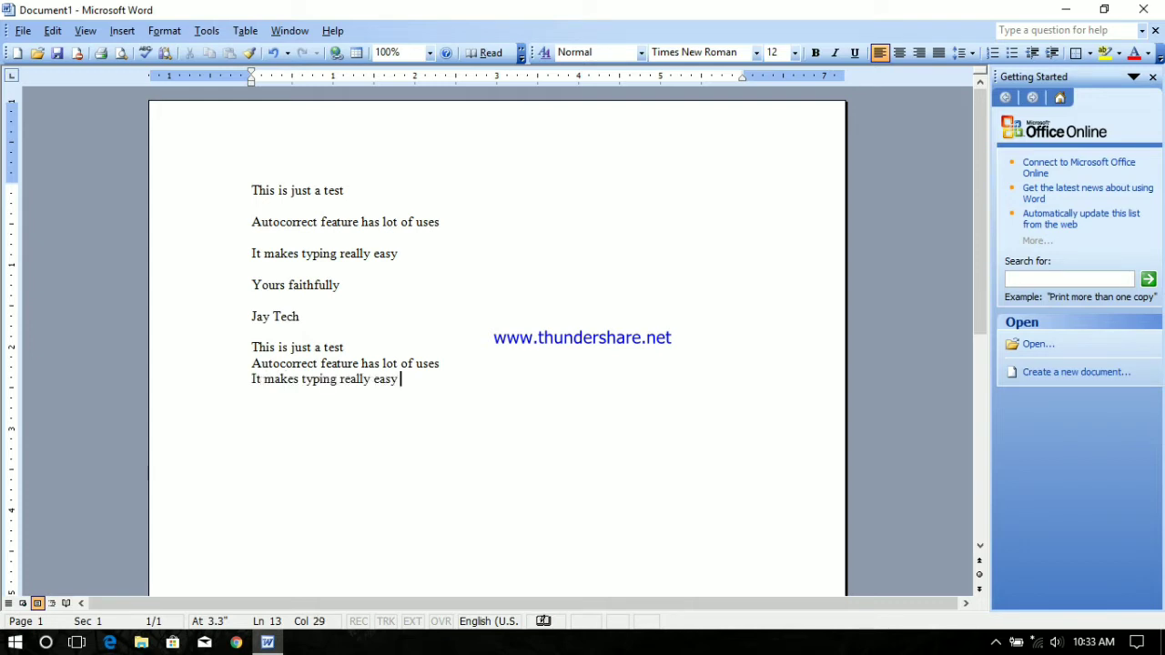
key("Return")
type("Type 4")
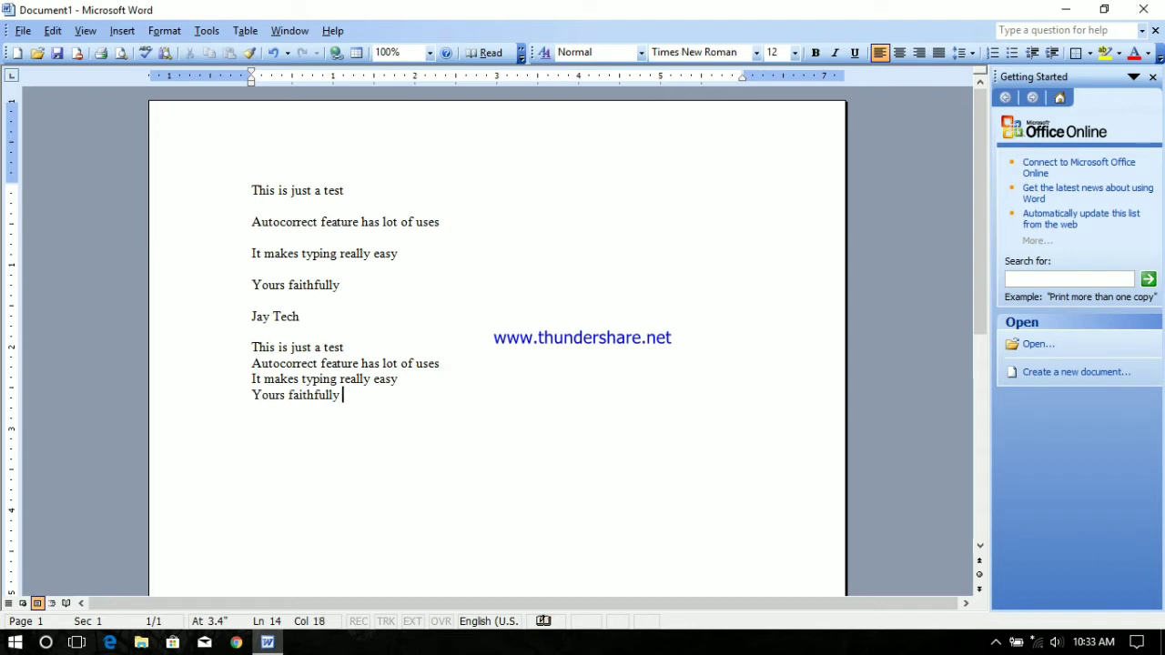
key("Return")
type("Type")
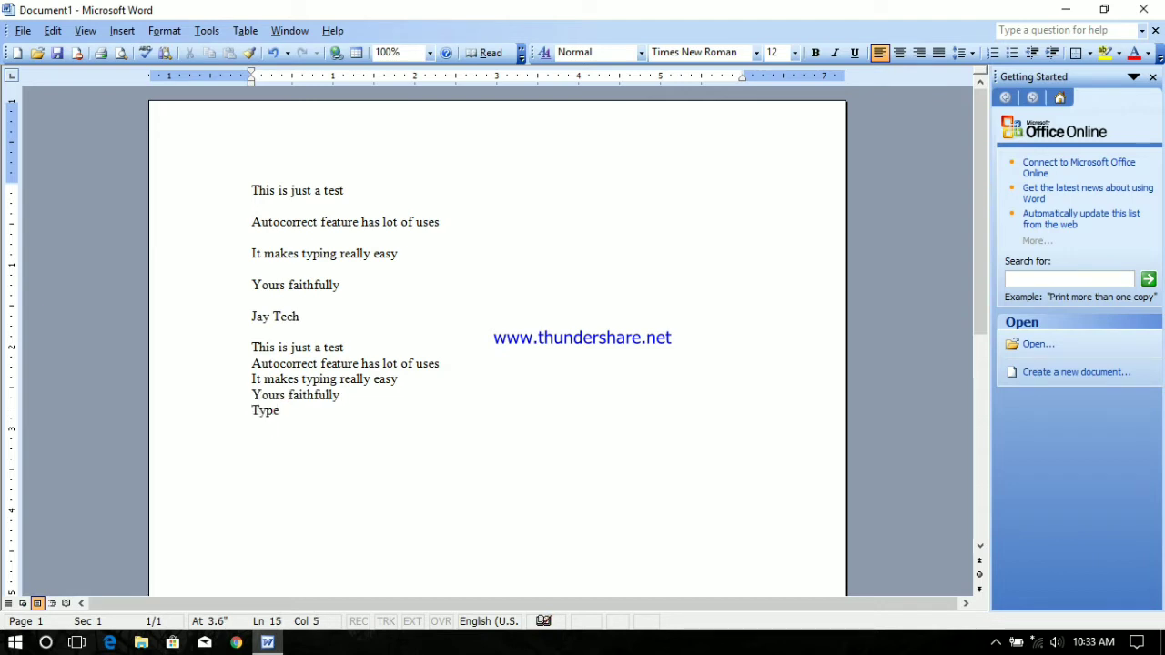
type("5")
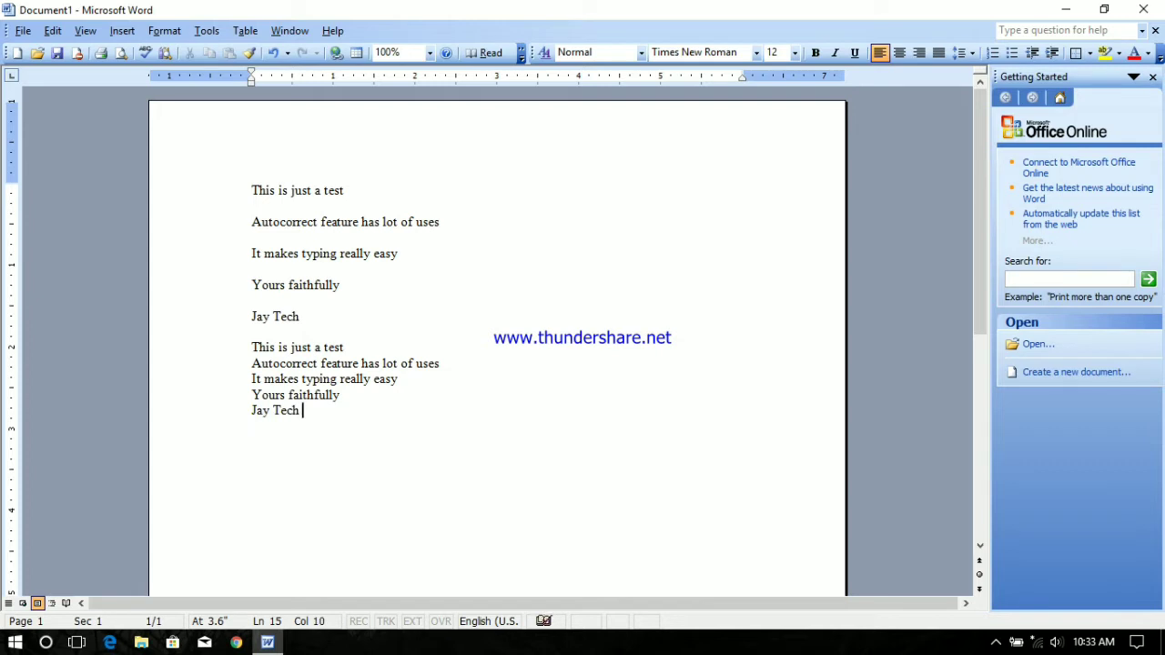
key("Return")
left_click_drag(253, 348, 306, 411)
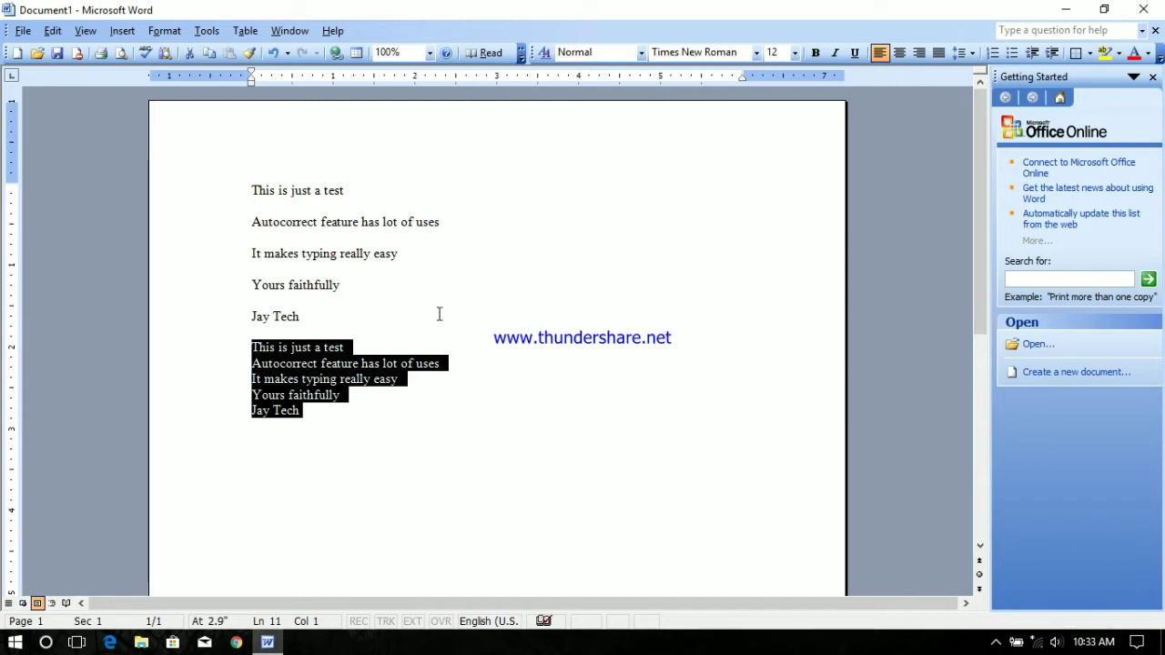
left_click(301, 317)
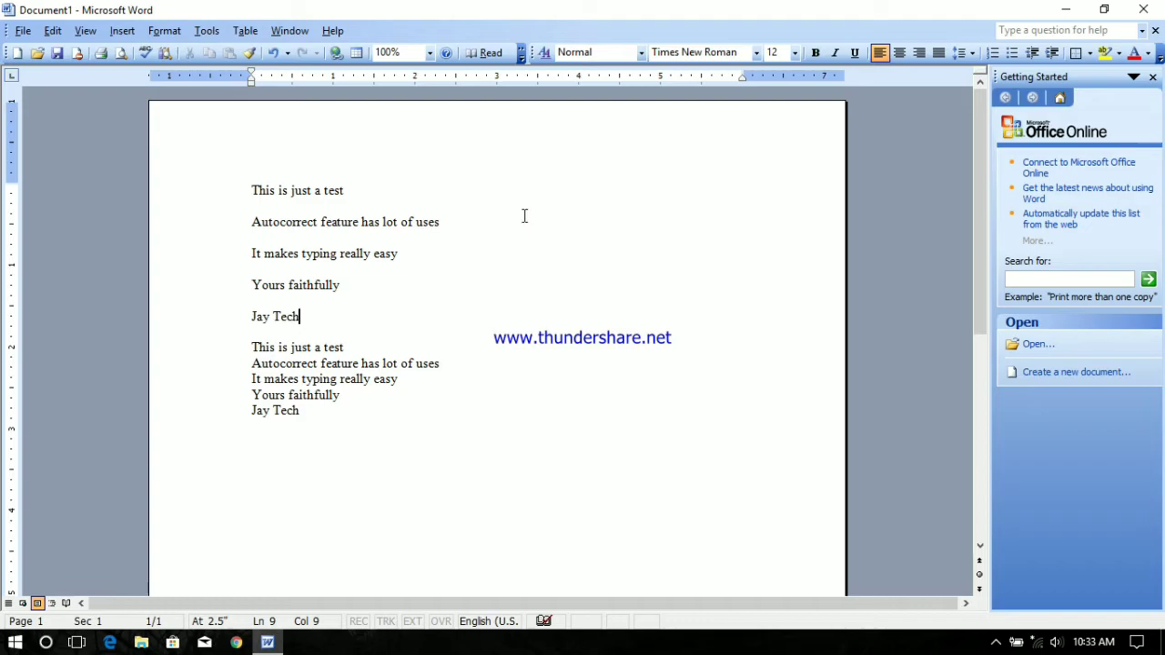
- Minimize Word and open the user's profile folder via This PC > C: > Users
left_click(1066, 9)
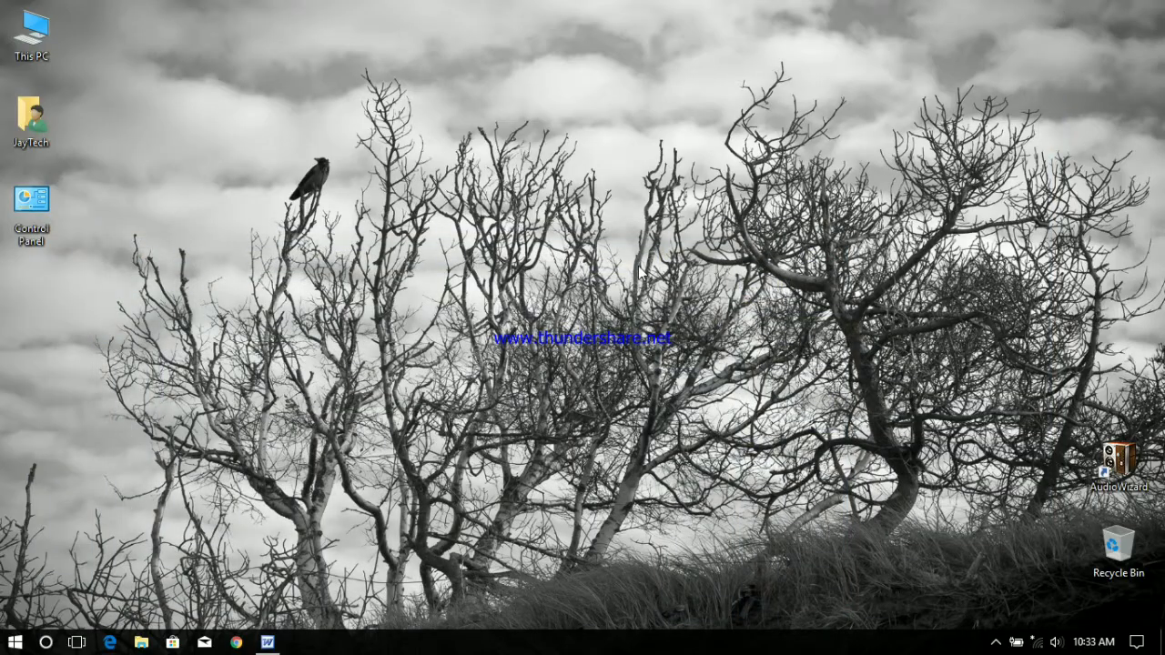
double_click(27, 49)
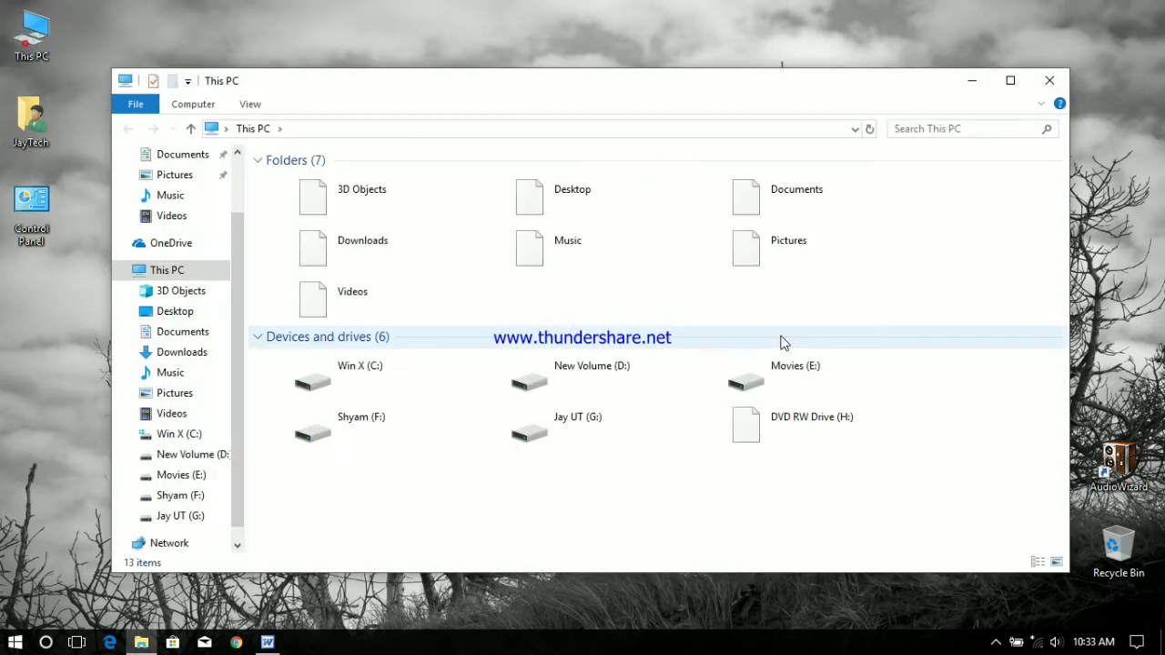
double_click(385, 370)
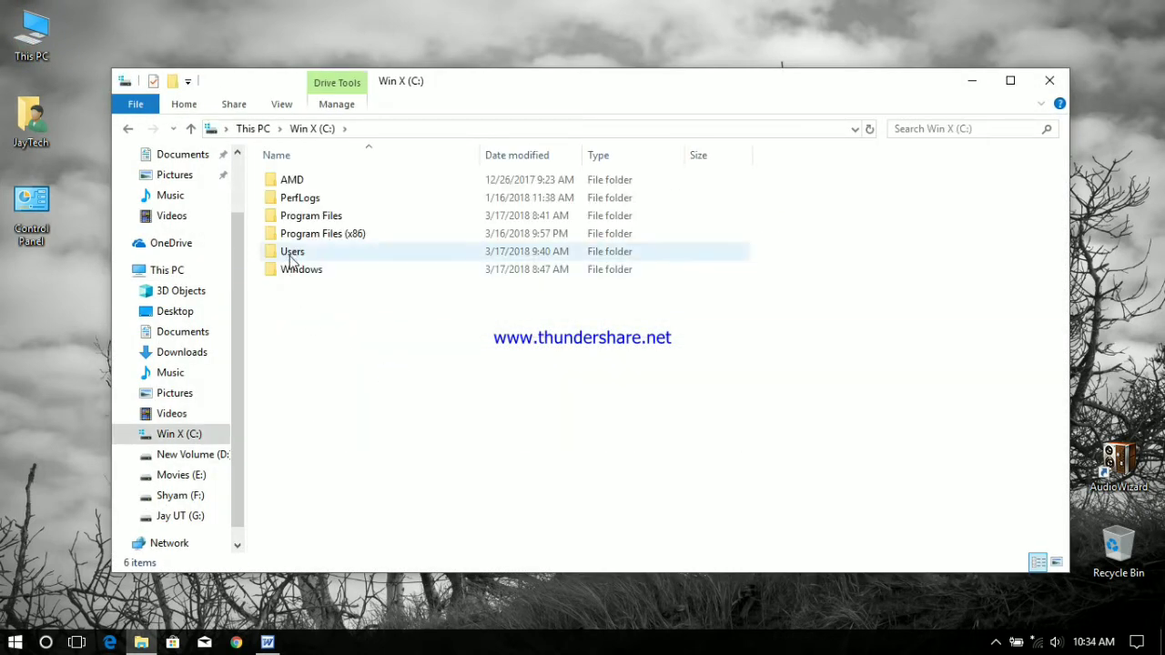
double_click(291, 254)
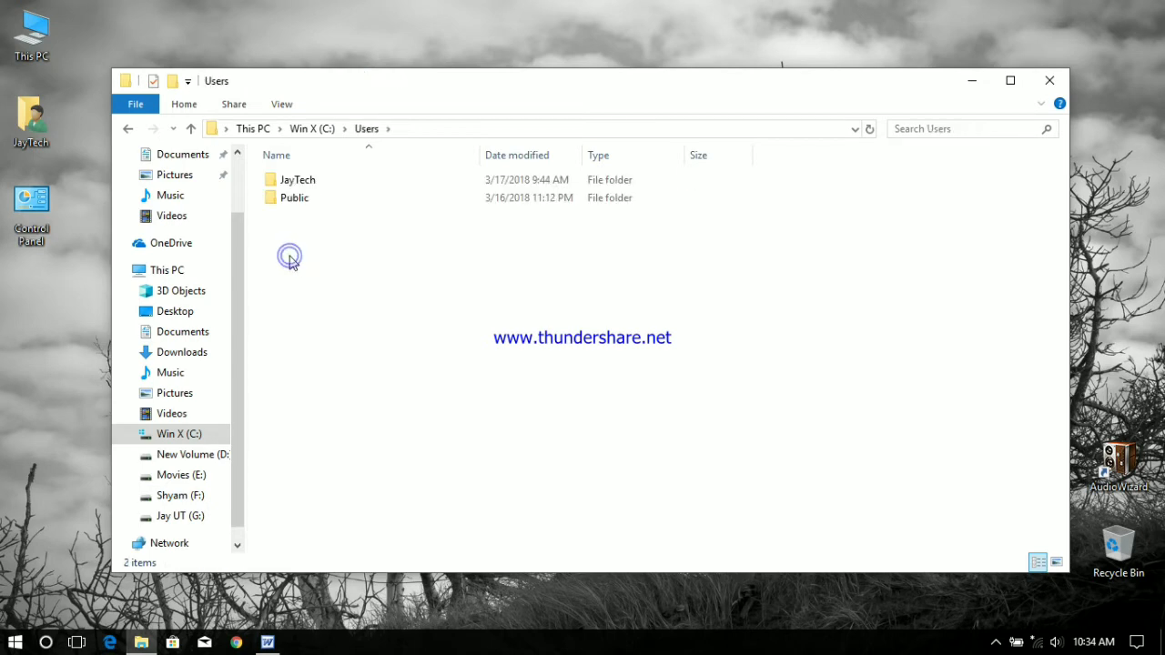
double_click(296, 180)
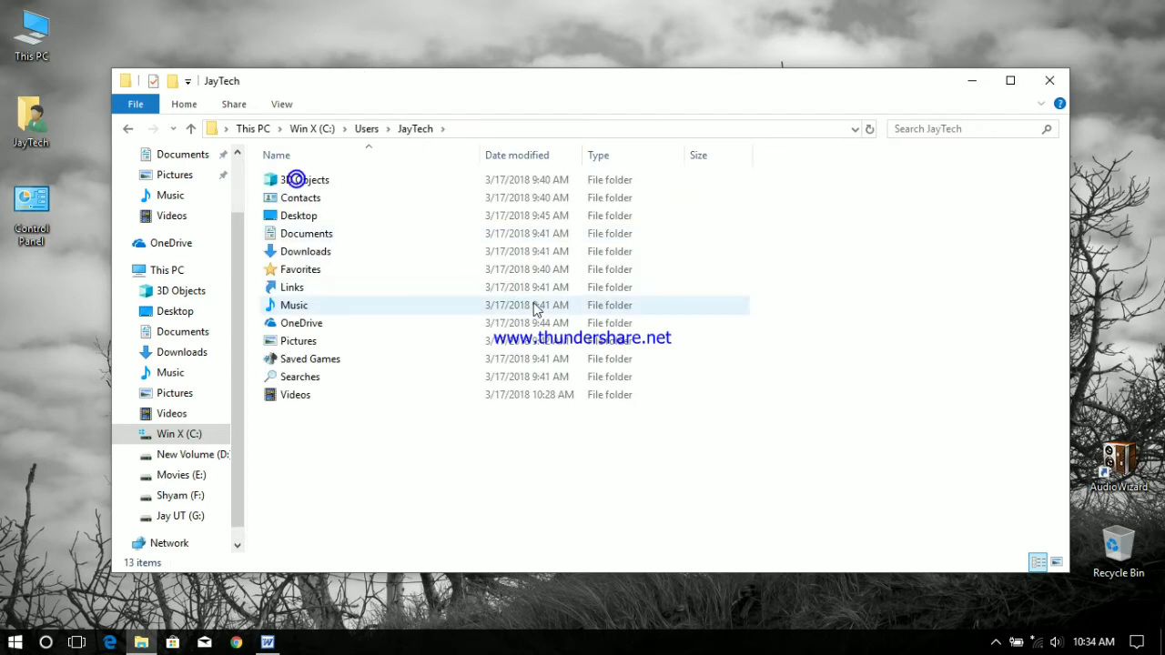
- Turn on Hidden items and open AppData > Roaming > Microsoft
left_click(283, 103)
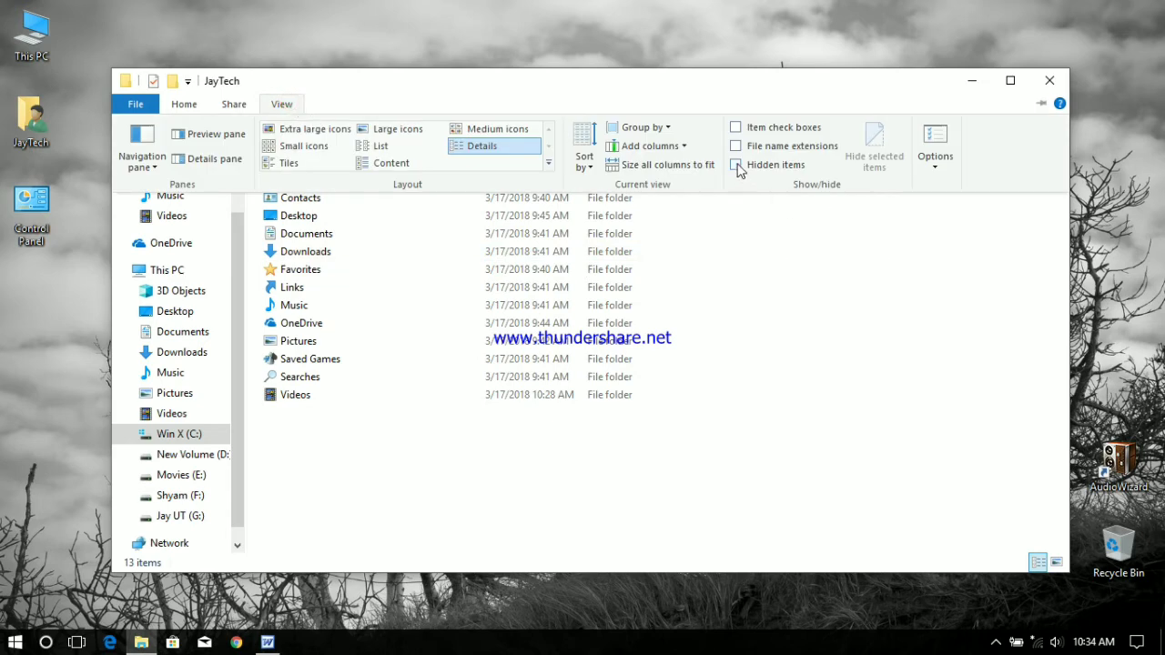
left_click(736, 166)
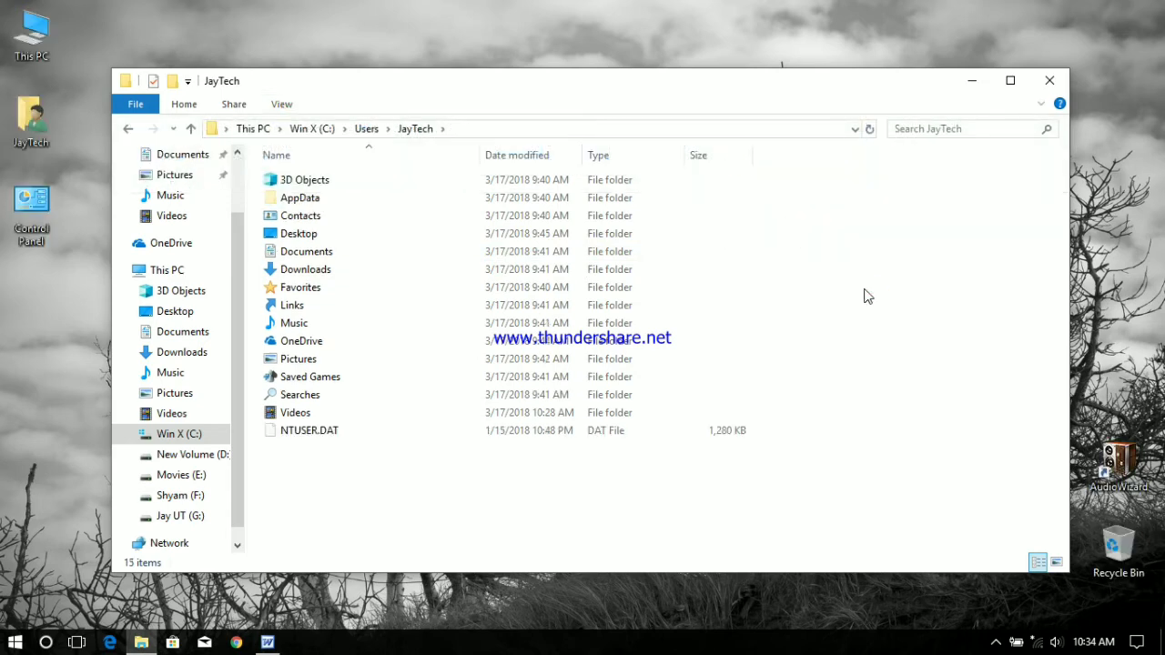
double_click(299, 198)
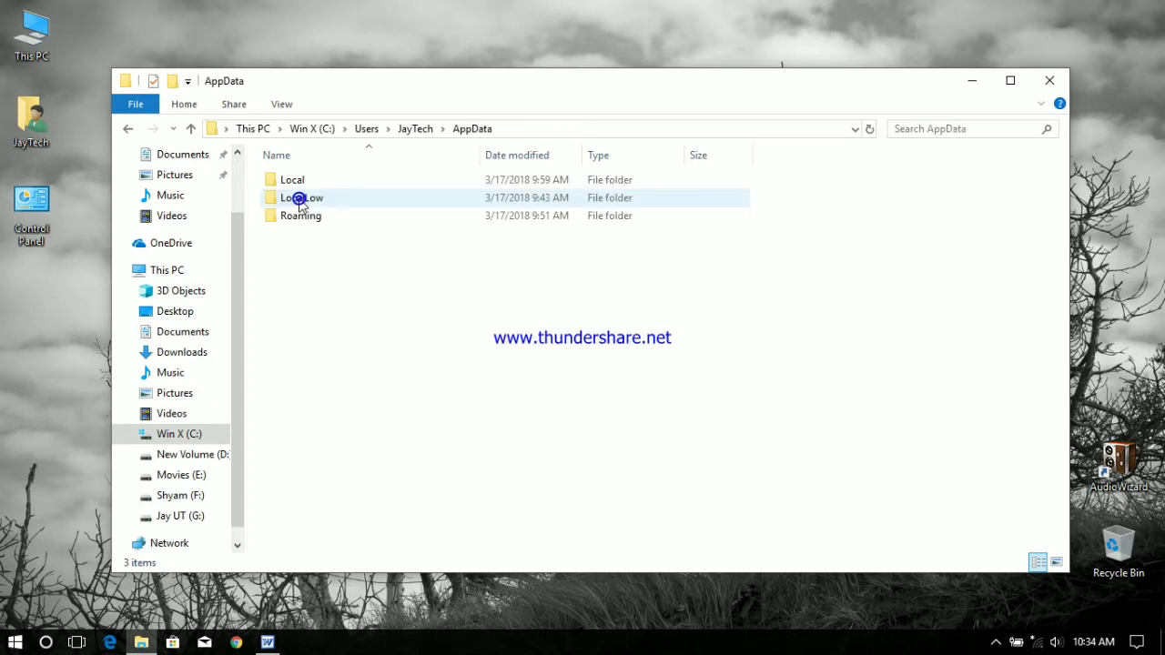
double_click(301, 216)
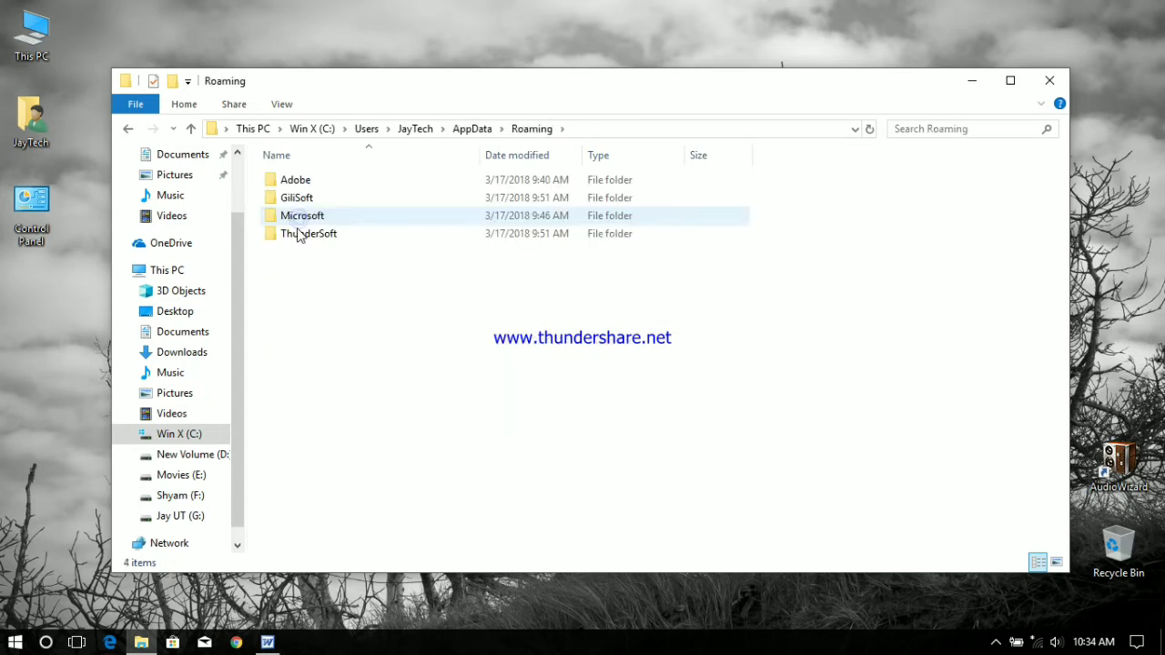
double_click(301, 221)
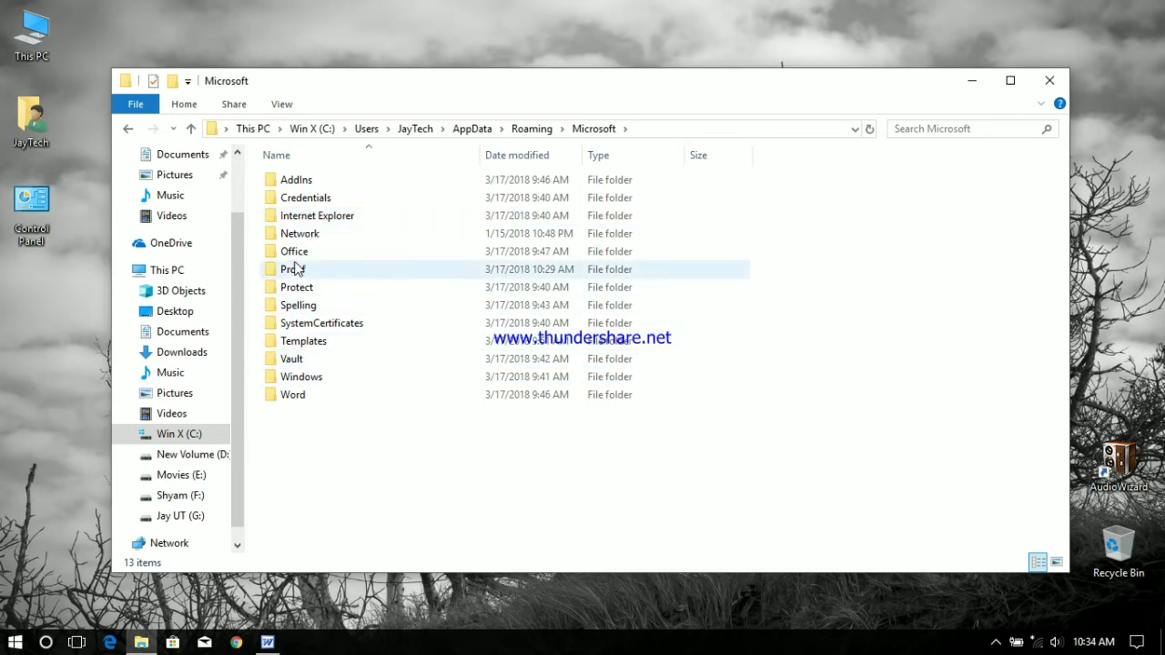
- Open the Office folder, sort by Date modified, select MSO1033 and widen the Type column
left_click(295, 255)
double_click(295, 260)
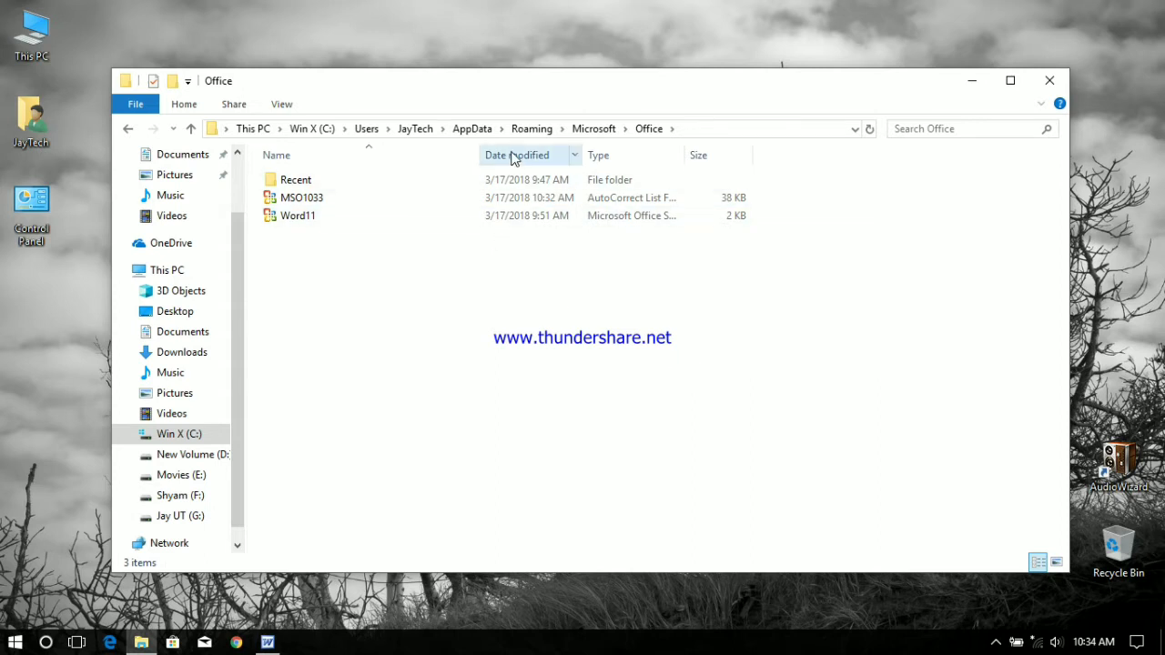
left_click(512, 157)
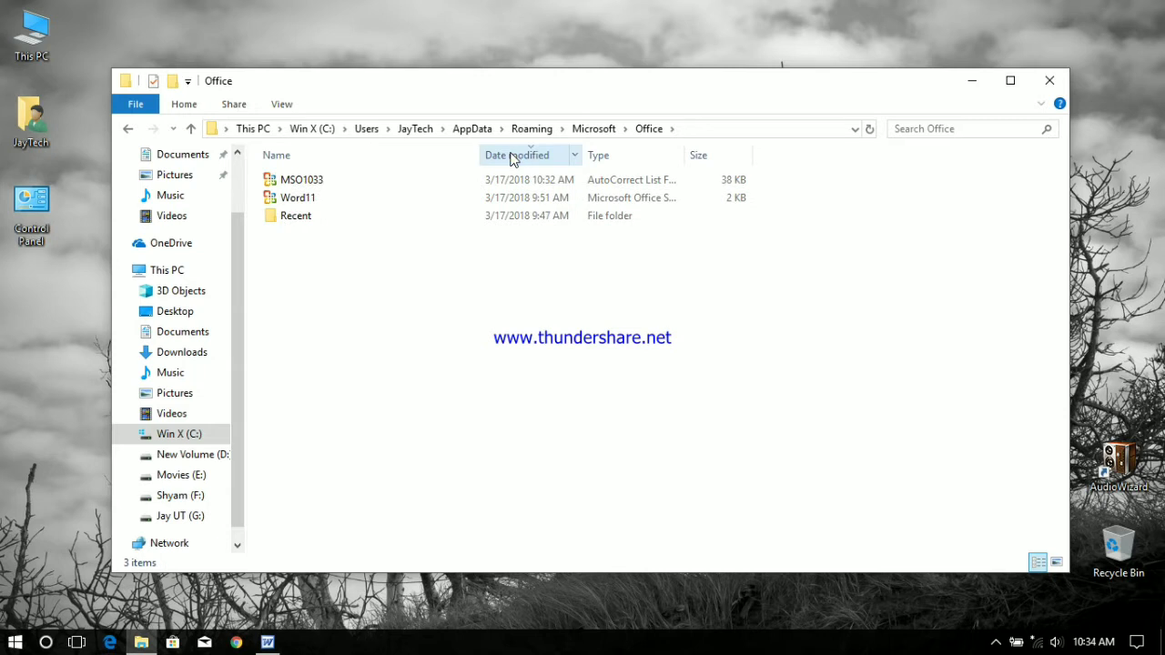
left_click(300, 179)
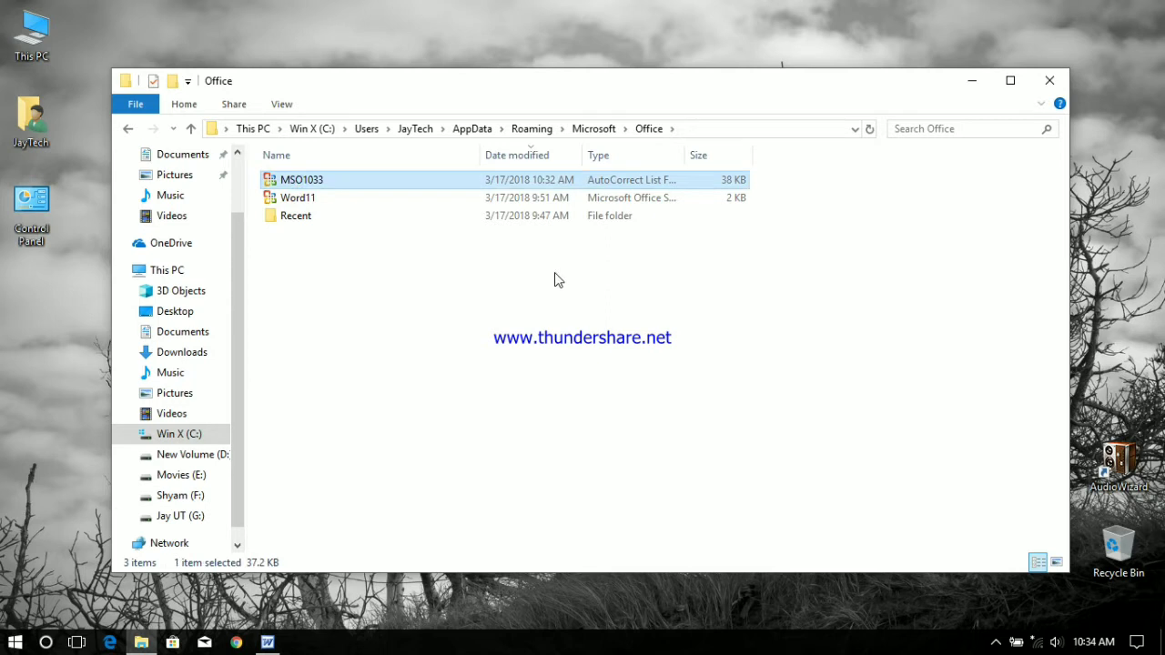
left_click_drag(685, 156, 760, 157)
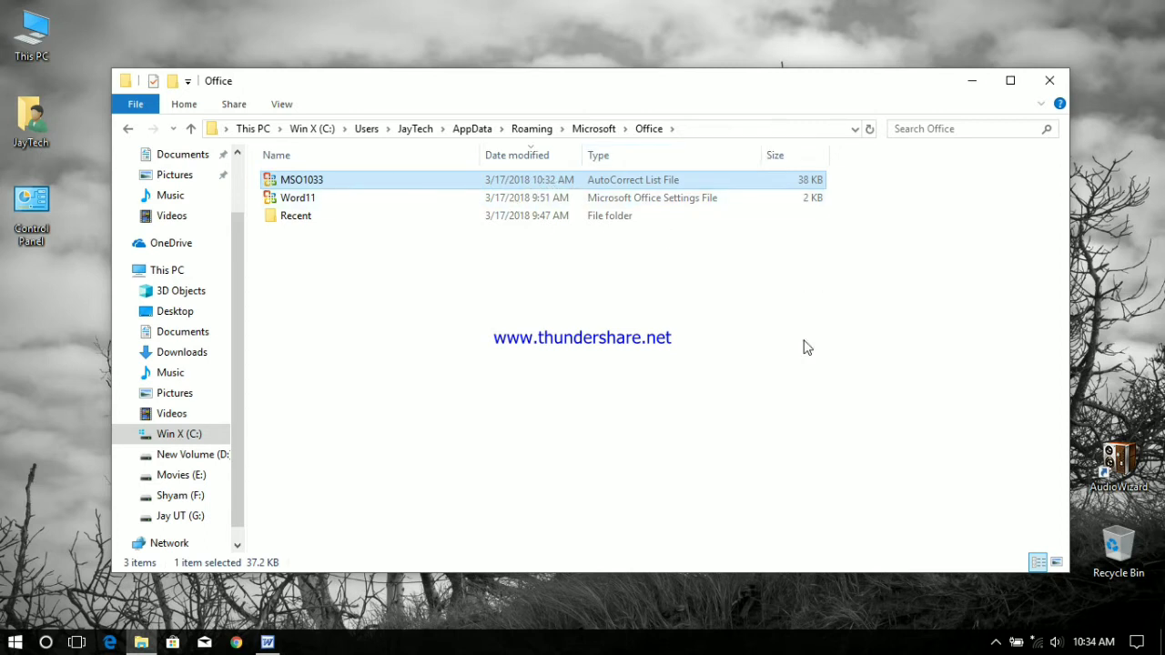
mouse_move(1106, 648)
- Copy MSO1033 and create a new desktop folder named 'Word 2003 ACL File'
right_click(305, 187)
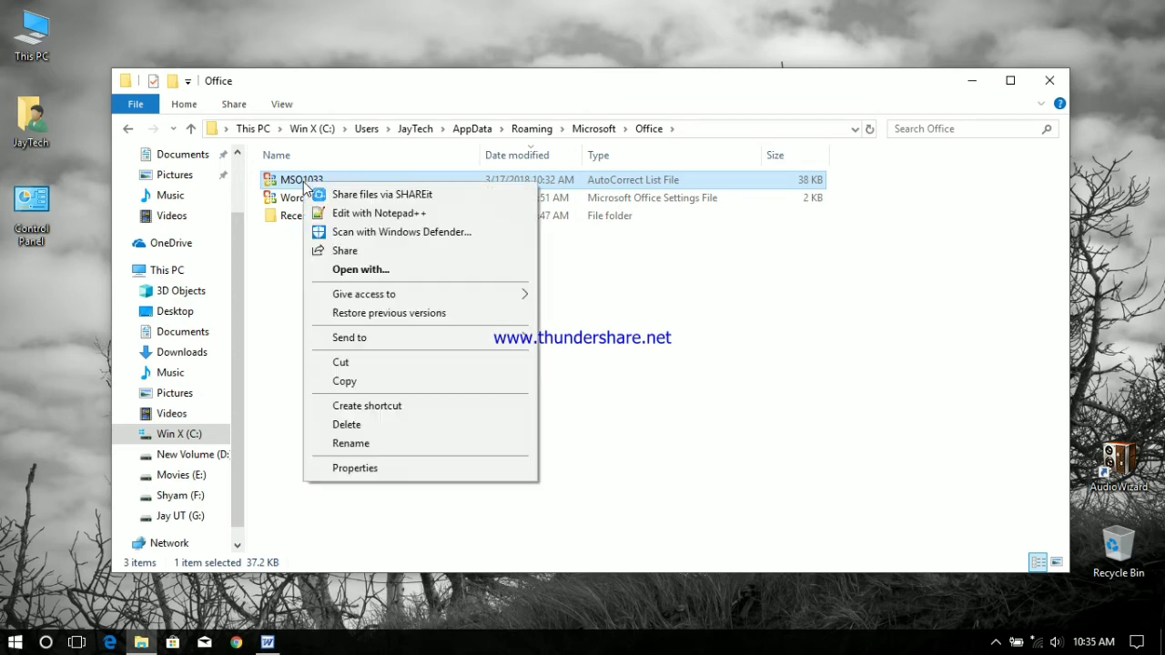
left_click(397, 384)
left_click(974, 82)
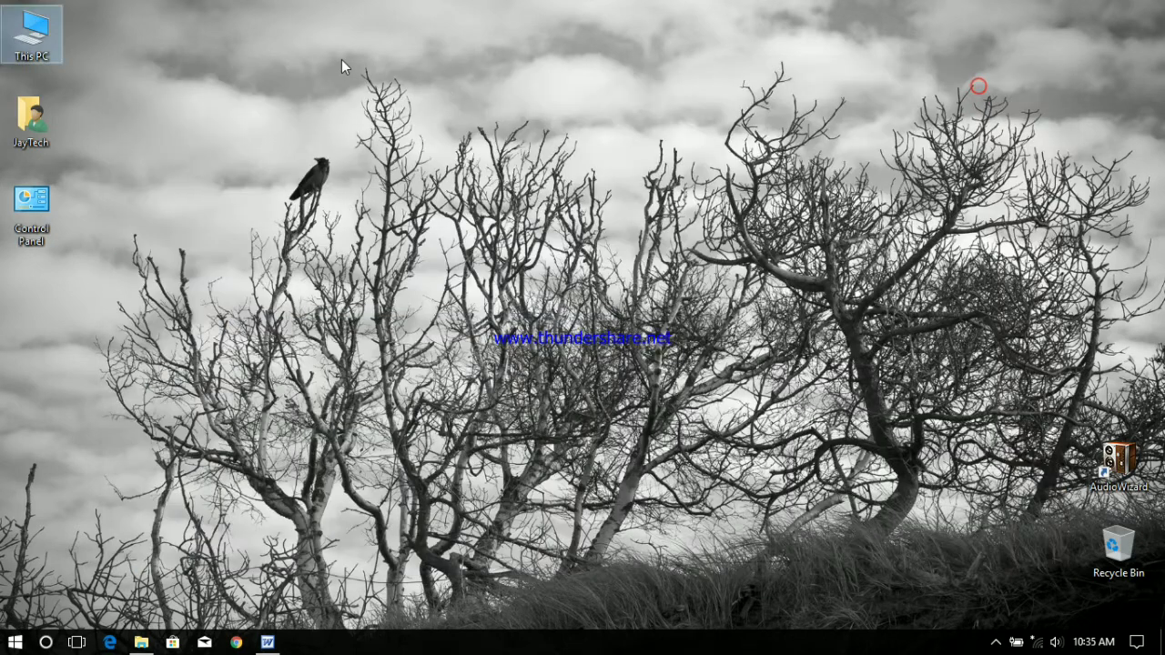
right_click(342, 62)
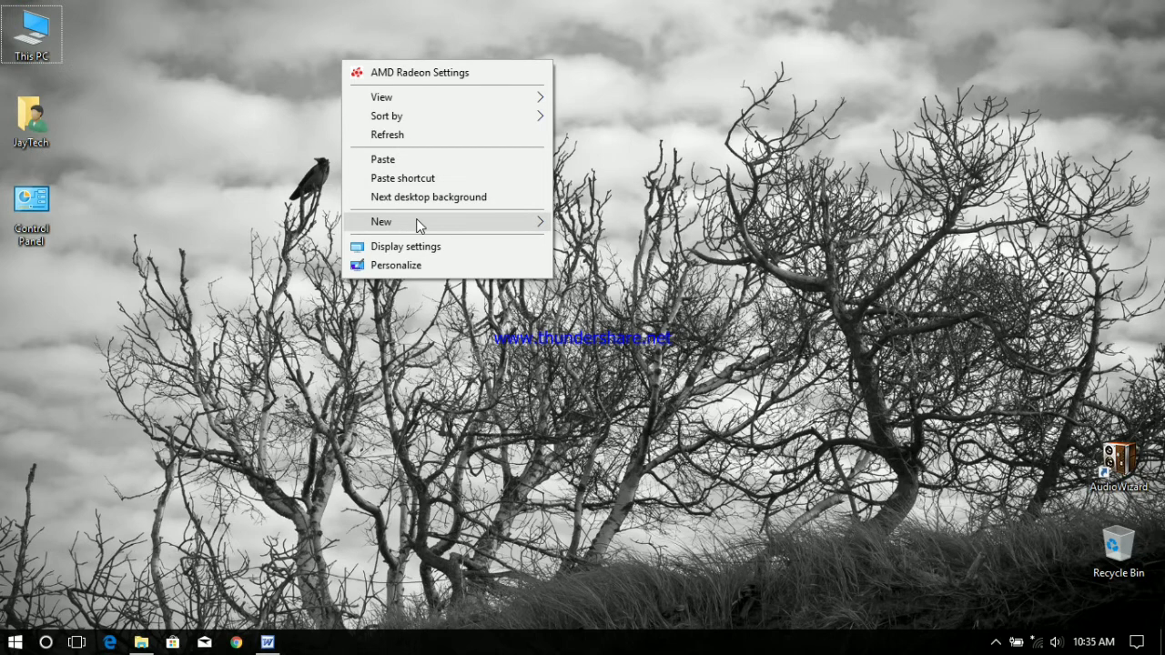
mouse_move(419, 225)
left_click(587, 226)
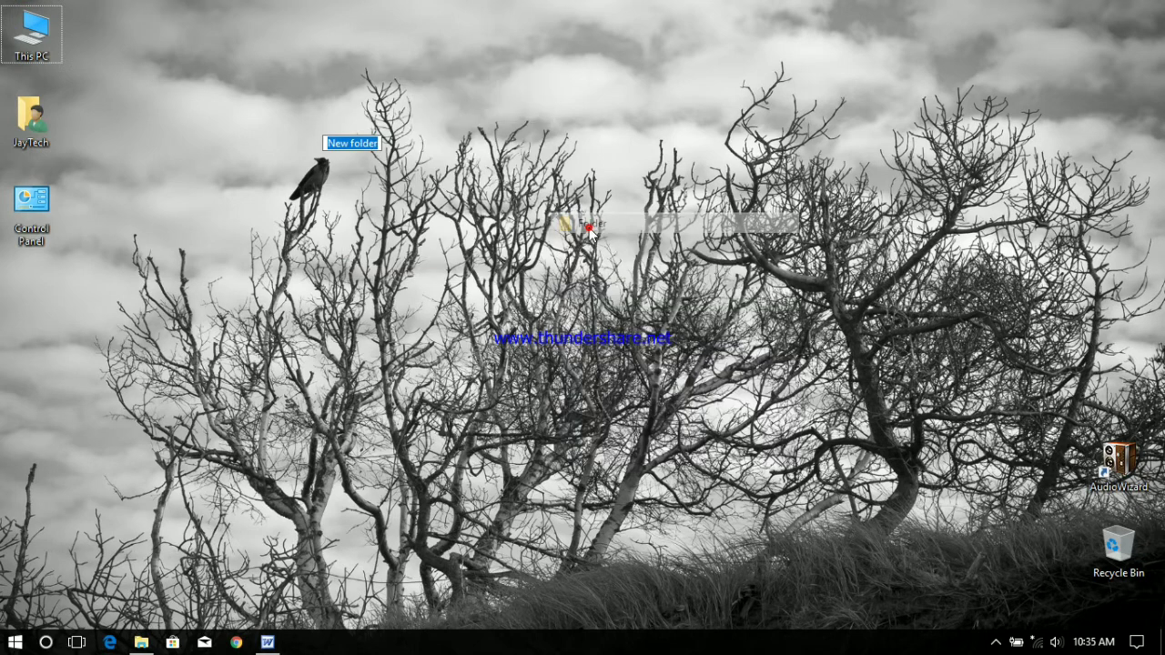
type("Word")
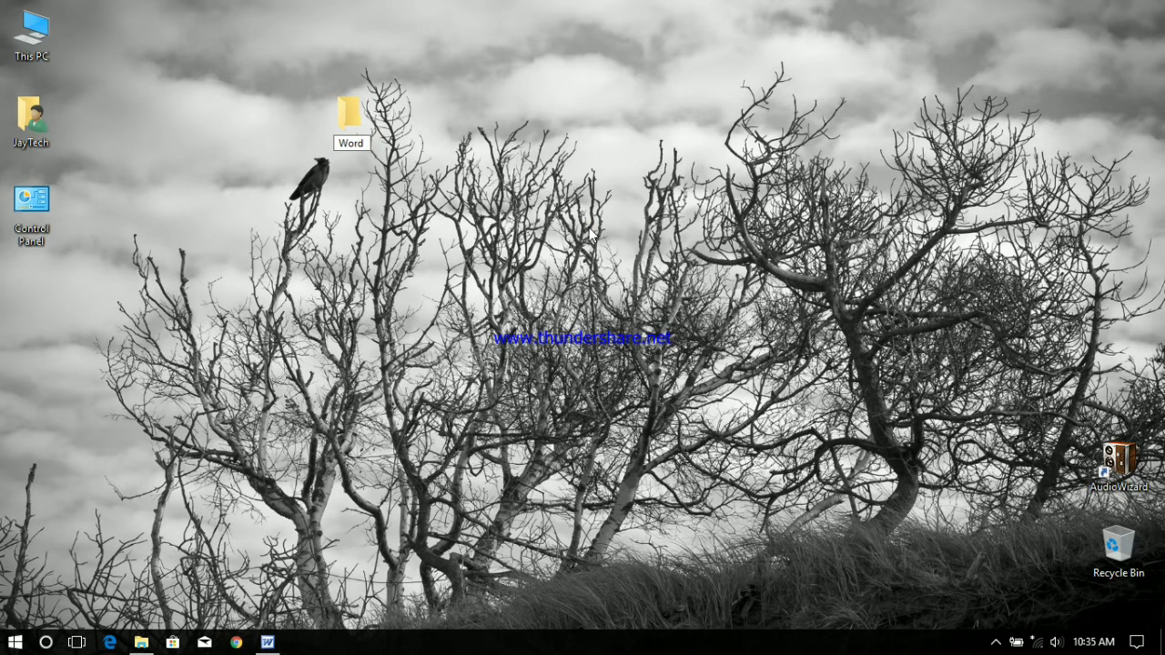
type(" 2003 A")
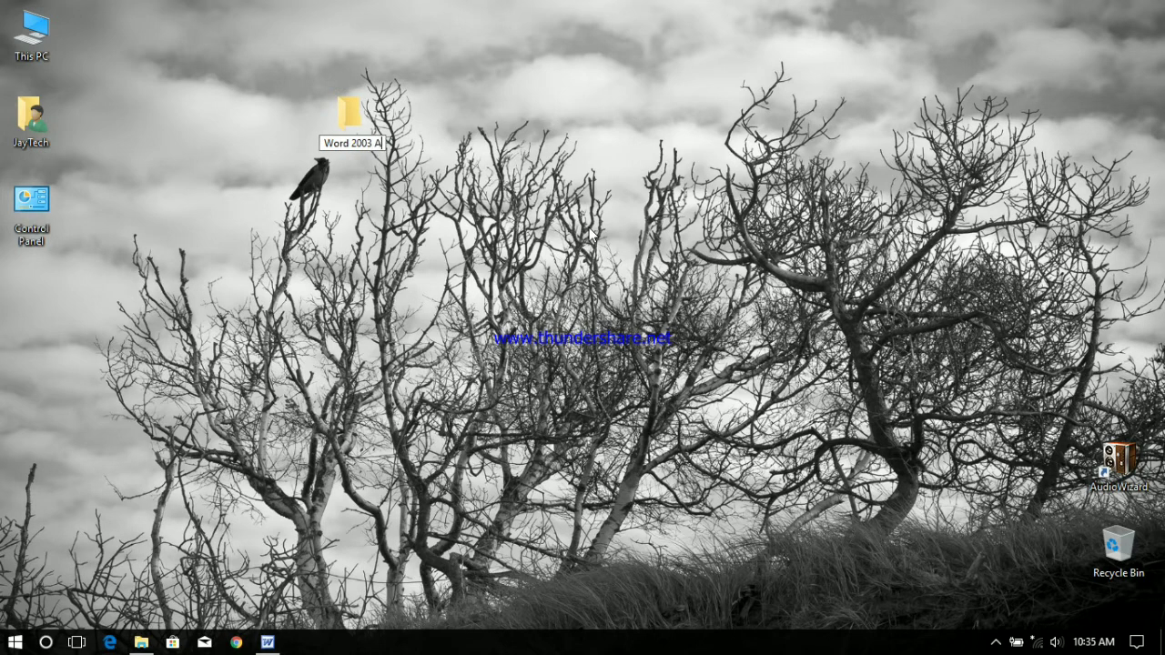
type("CL File")
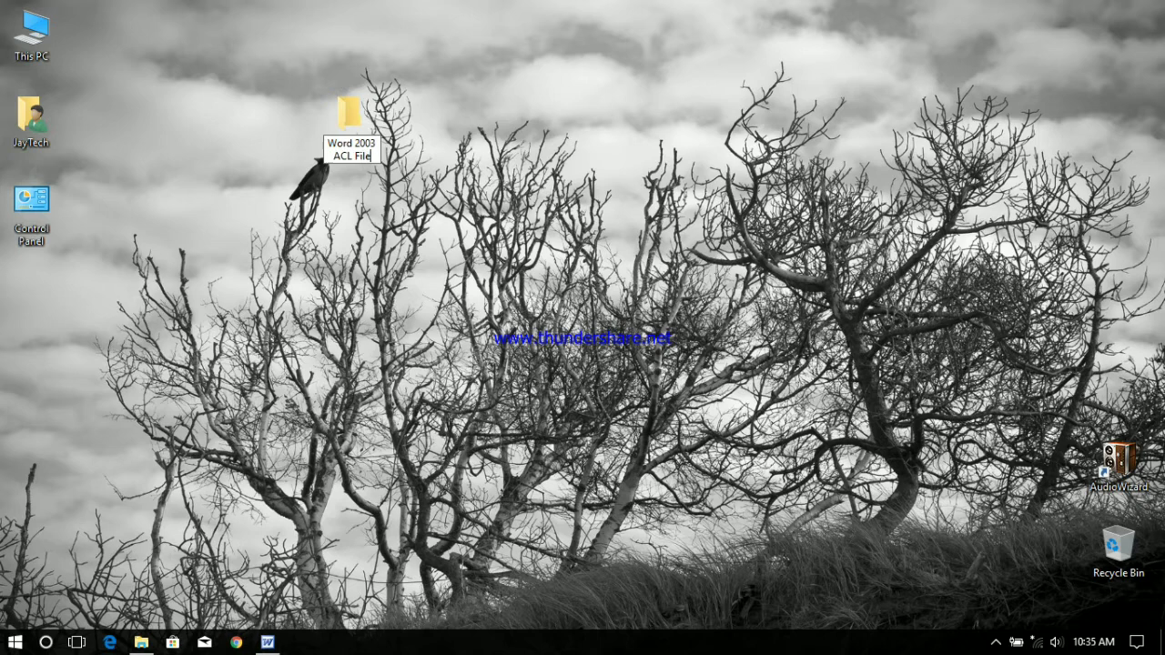
key("Return")
- Open the 'Word 2003 ACL File' folder and paste the MSO1033 file into it
left_click(344, 113)
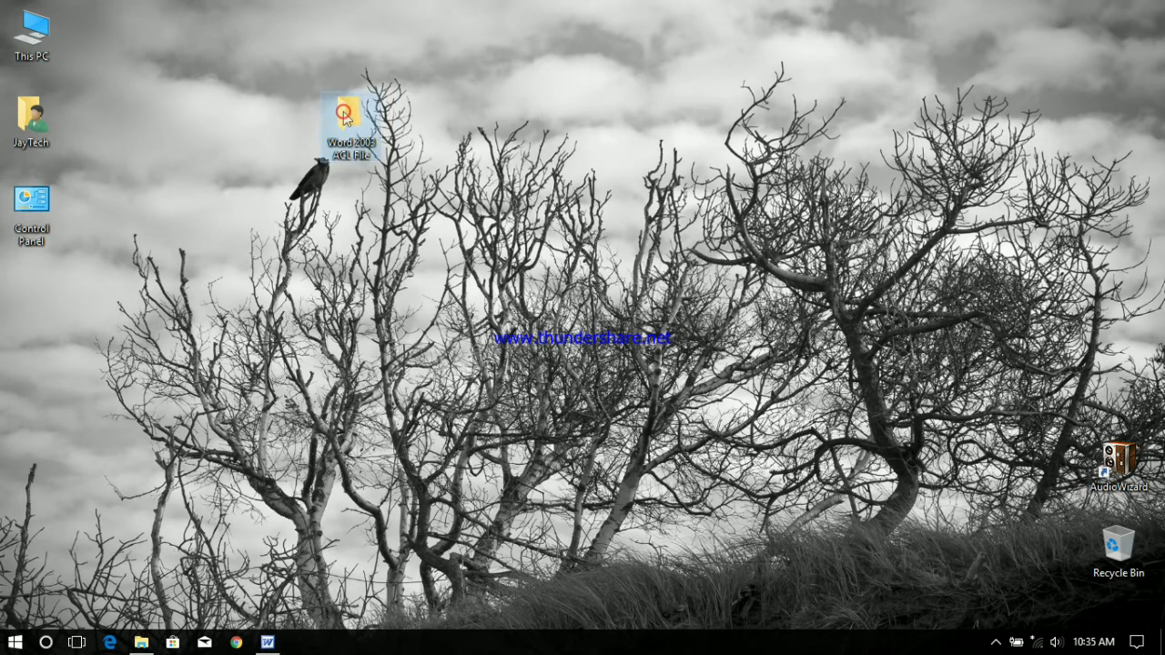
right_click(344, 113)
left_click(369, 125)
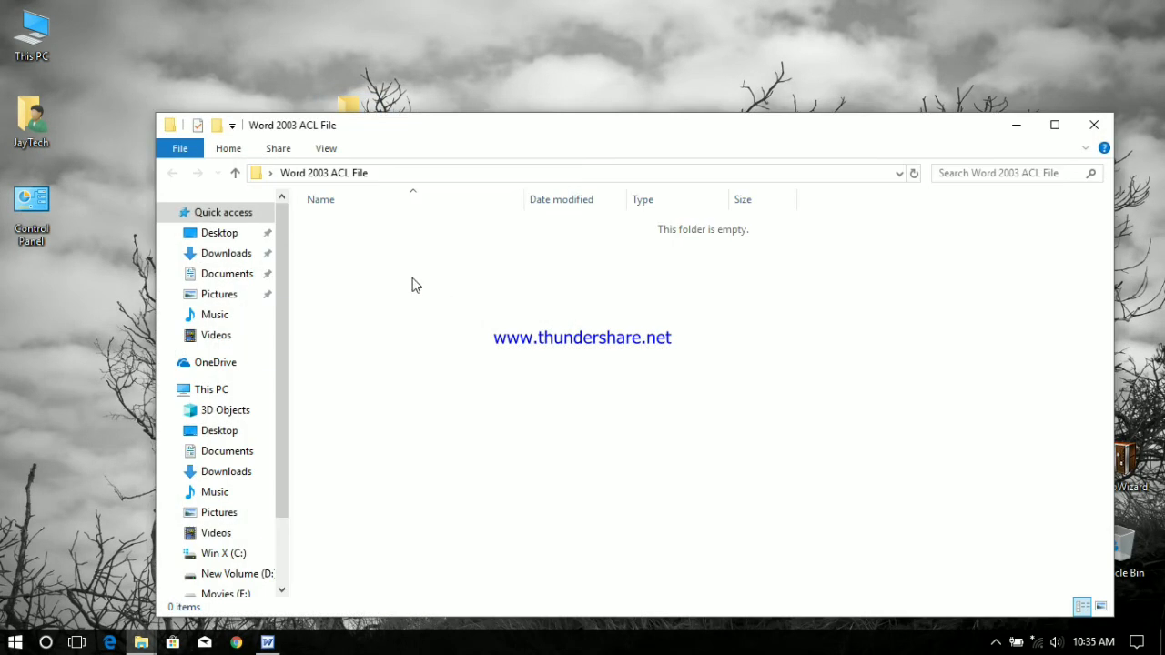
right_click(411, 278)
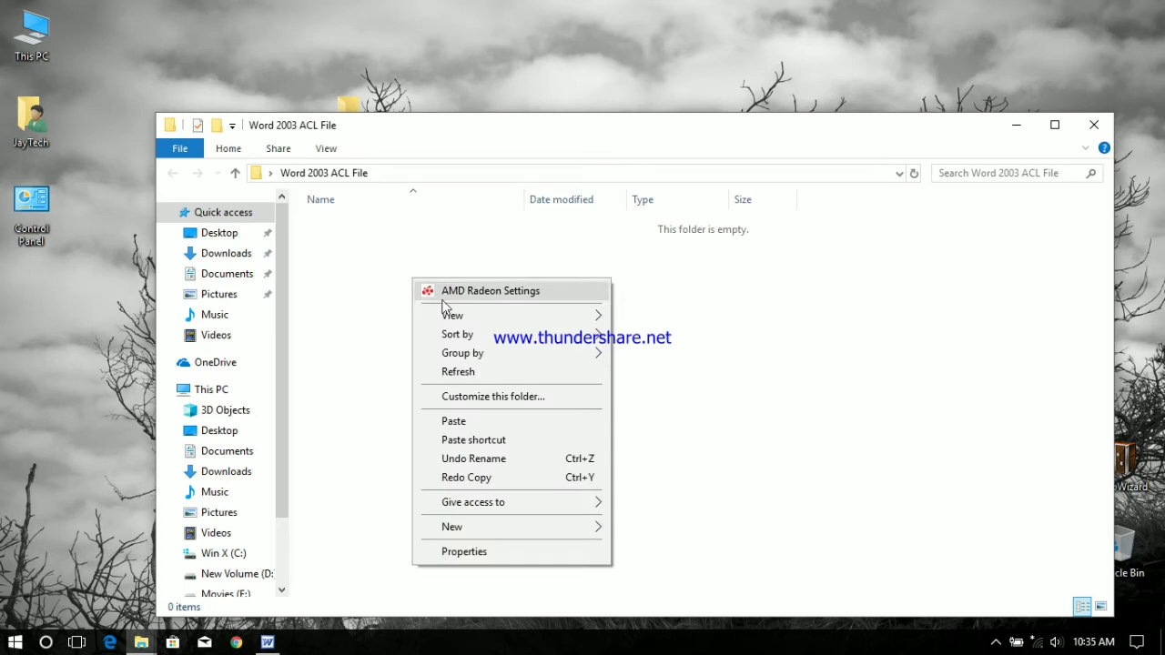
left_click(455, 421)
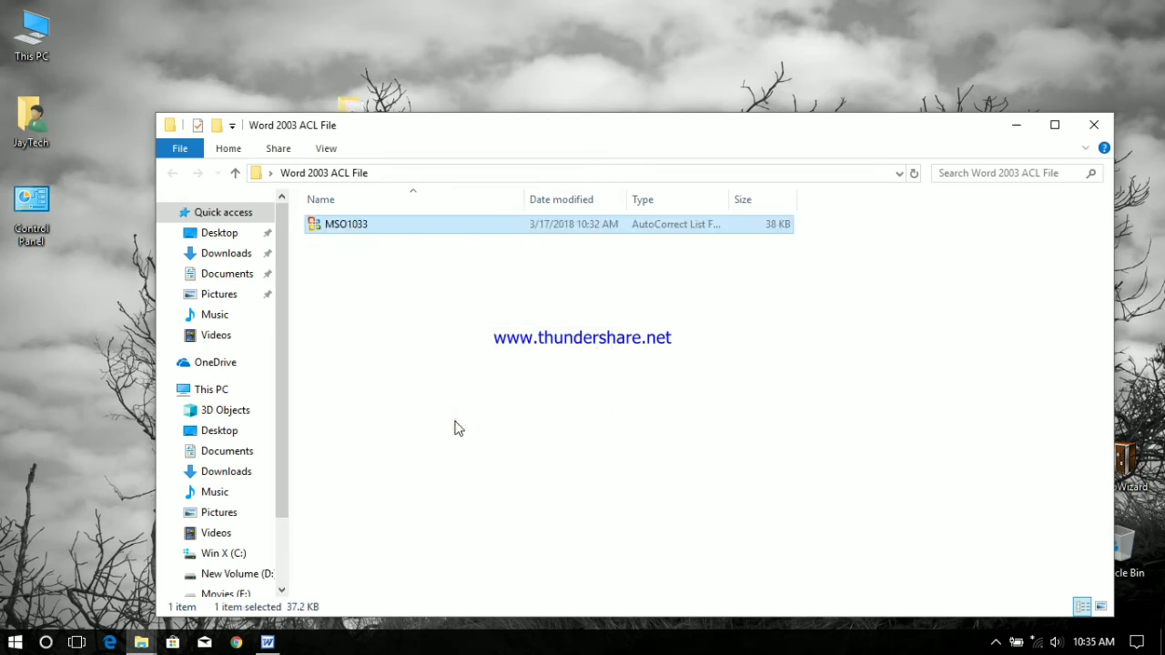
- Clear the selection of MSO1033 in the Word 2003 ACL File folder
left_click(456, 427)
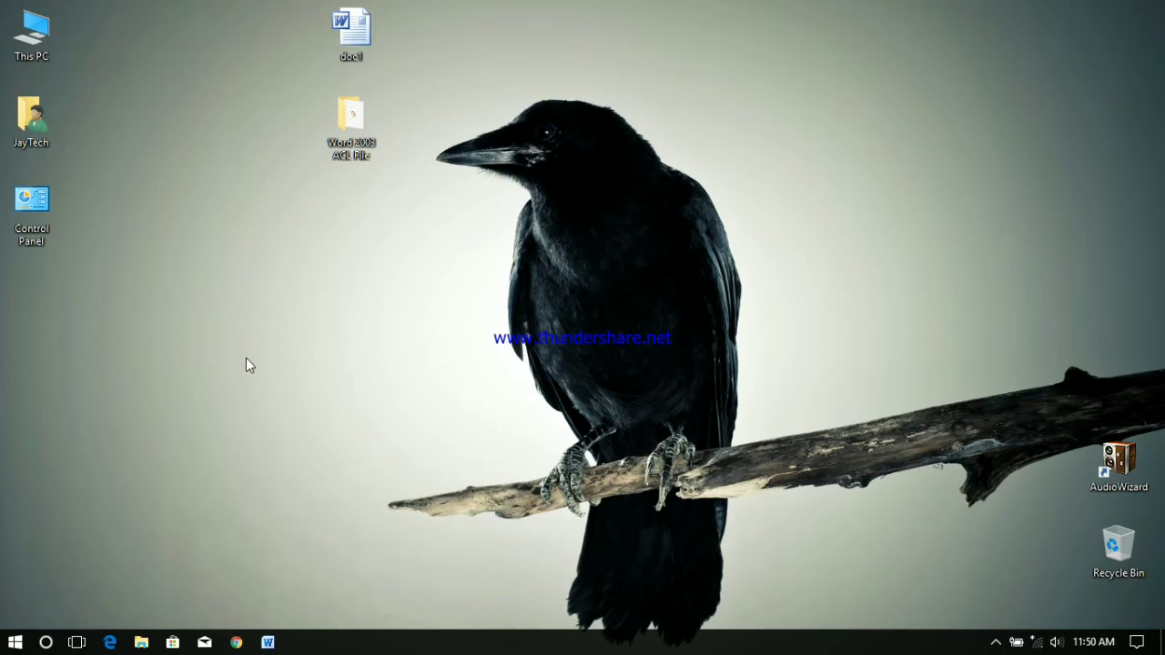
- Start Word 2010 and type 'Type1 Type2' in the new blank document
left_click(352, 123)
left_click(398, 305)
left_click(269, 644)
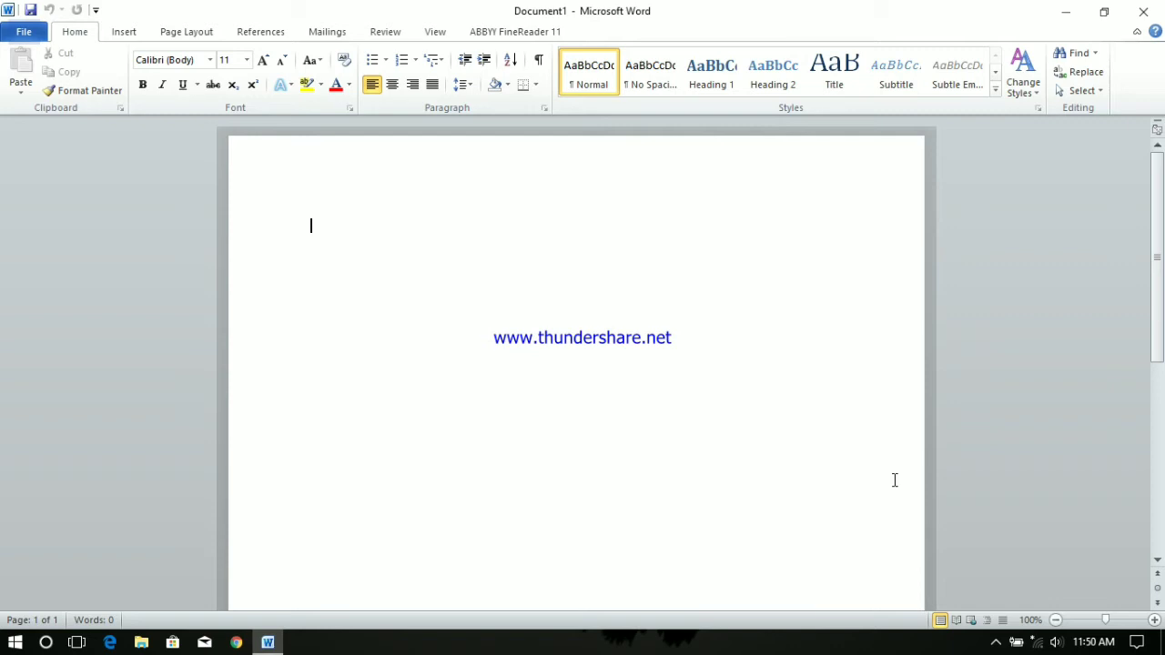
type("Type1")
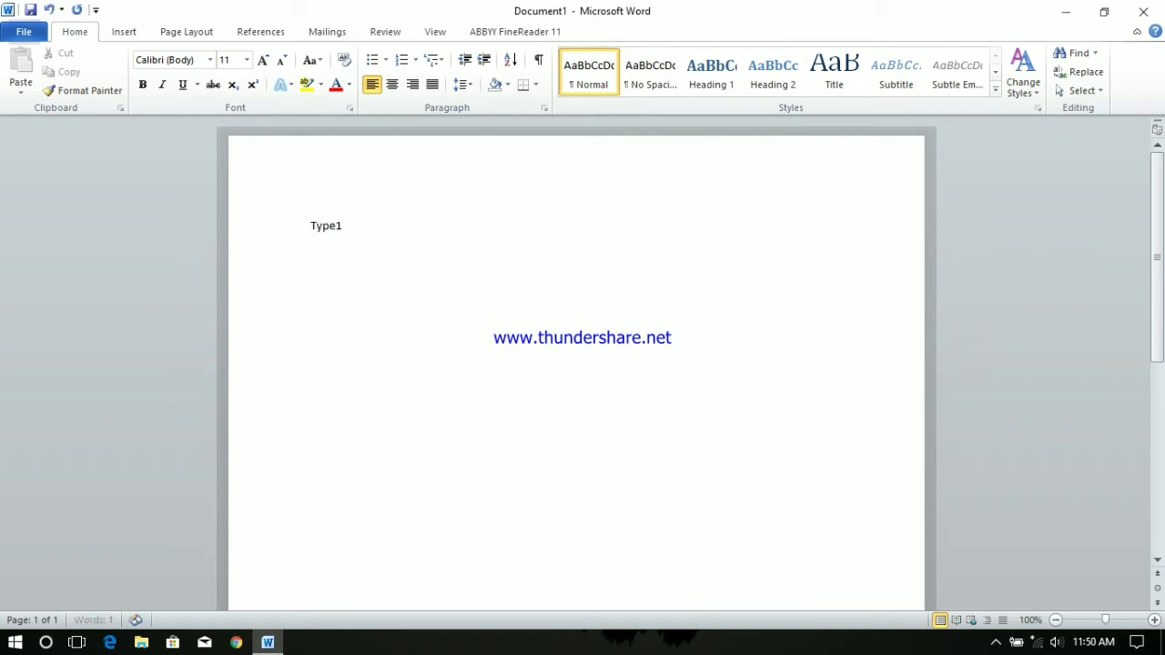
type(" Type2")
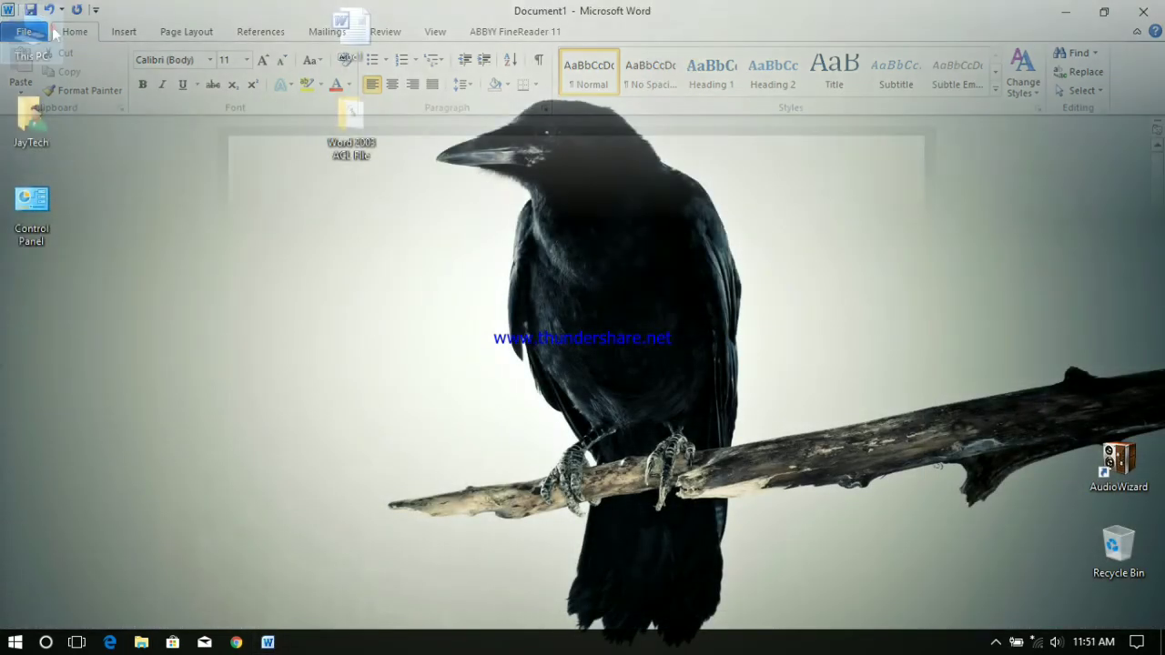
- Open This PC, the Win X (C:) drive, Users, and the user's profile folder
left_click(50, 32)
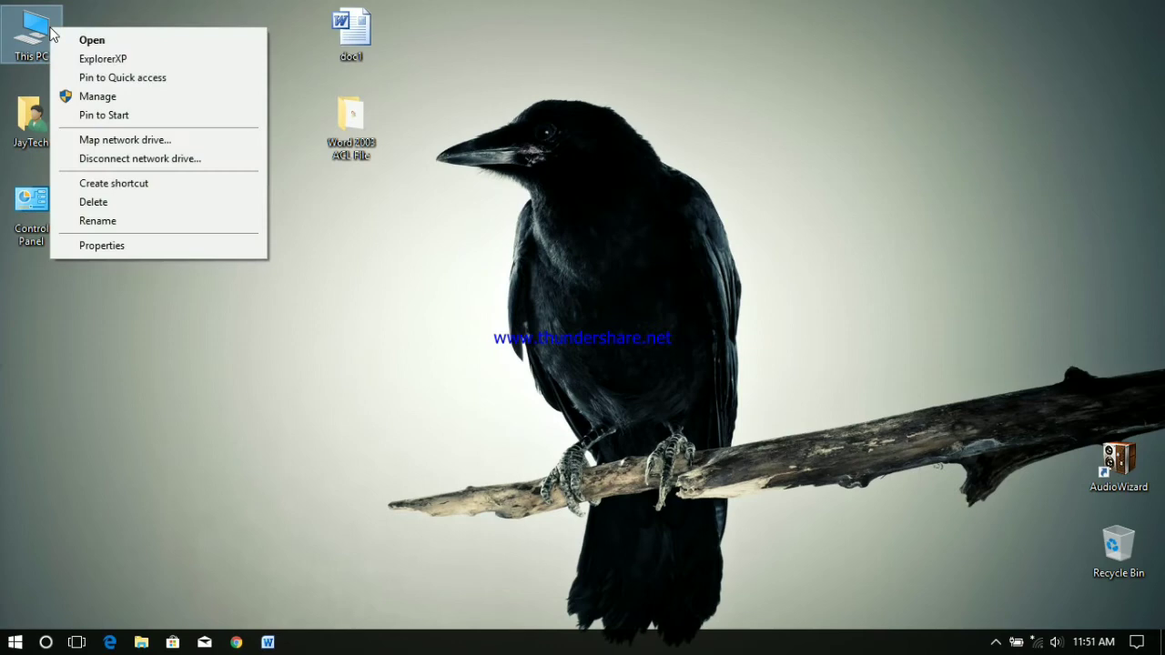
left_click(91, 40)
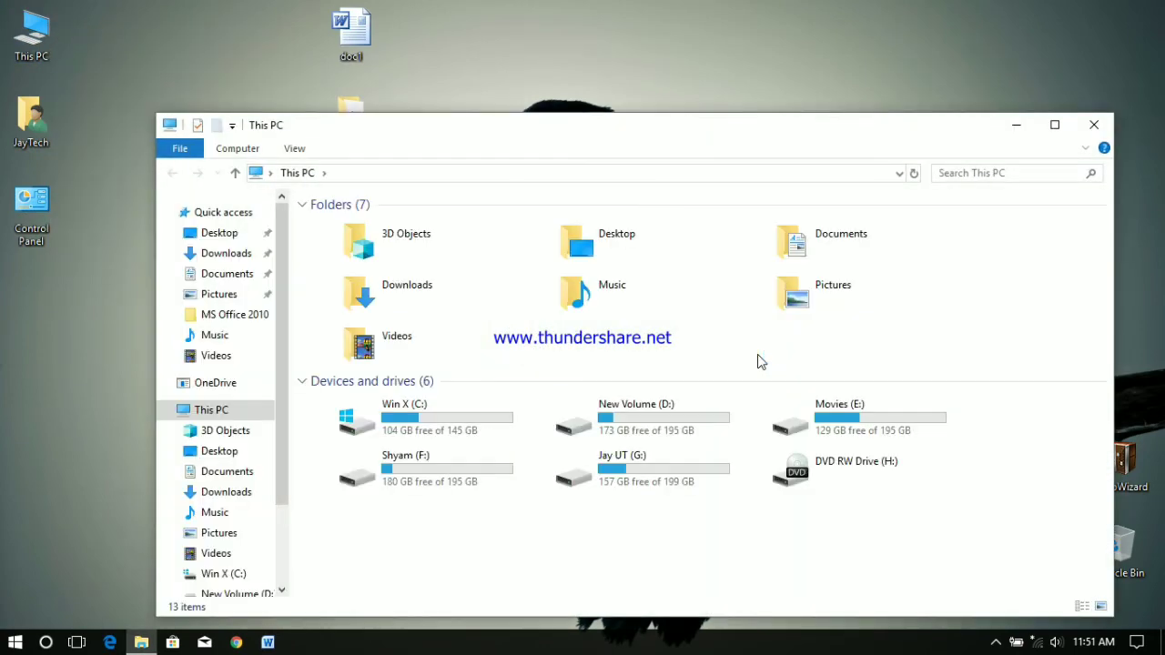
double_click(444, 428)
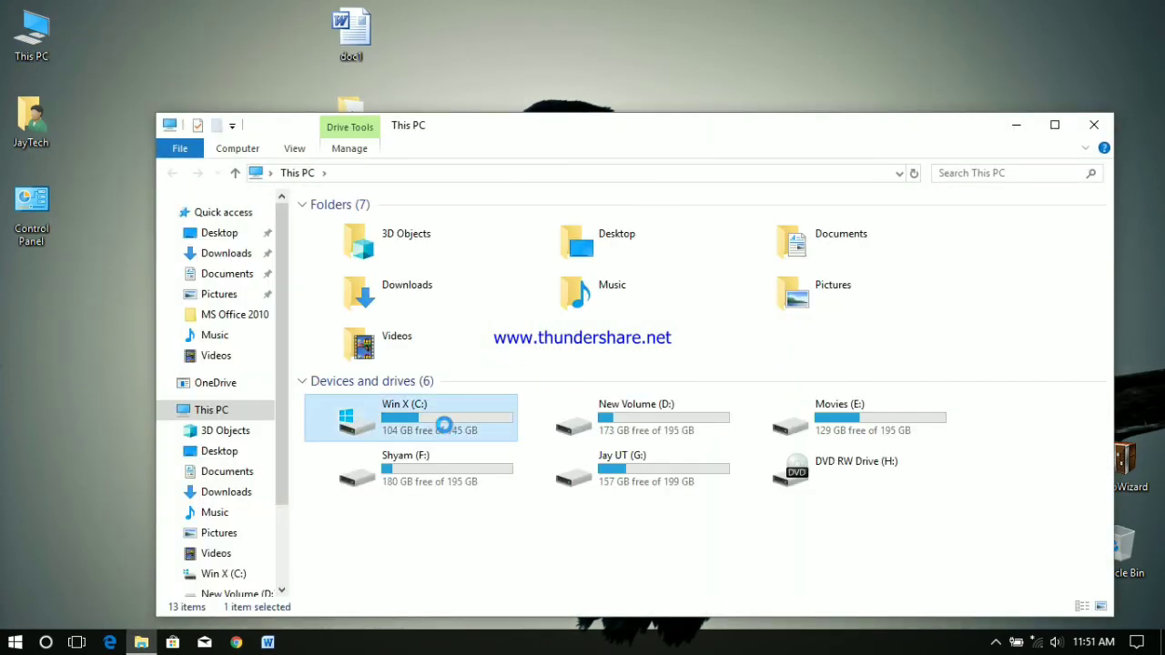
right_click(444, 424)
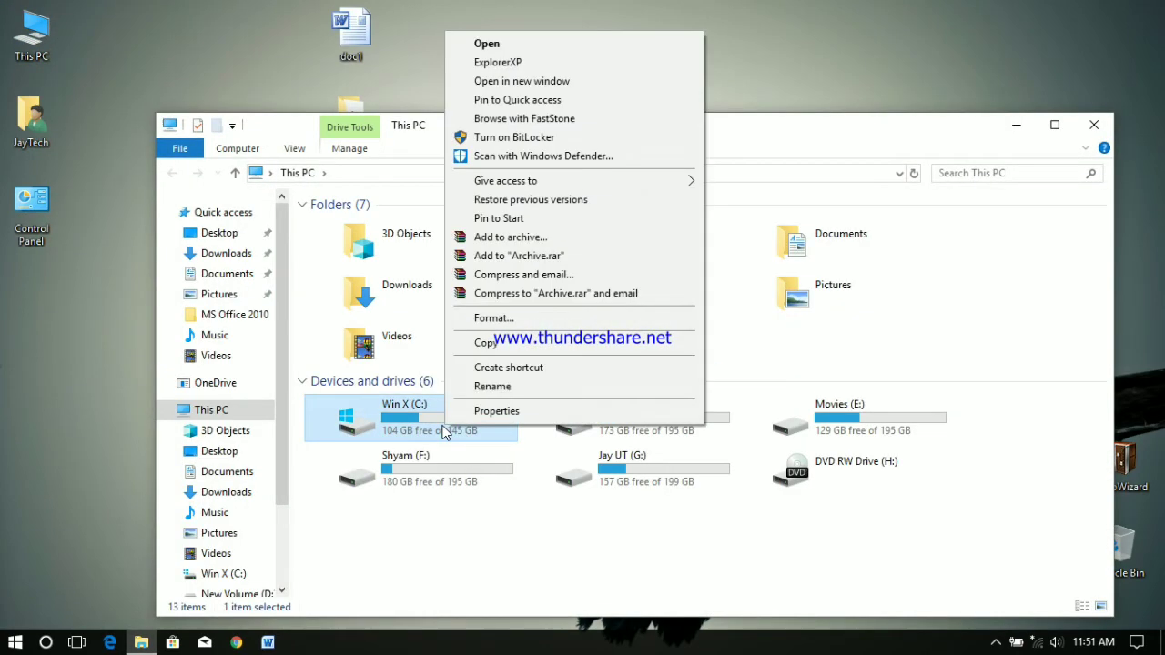
left_click(510, 47)
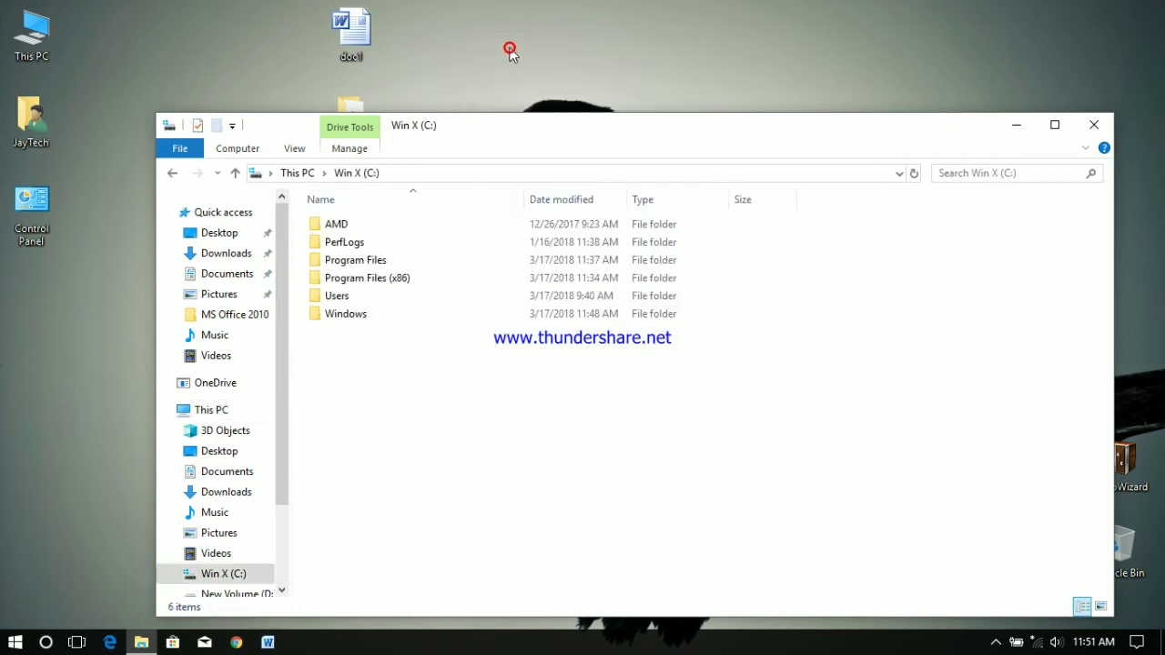
right_click(346, 301)
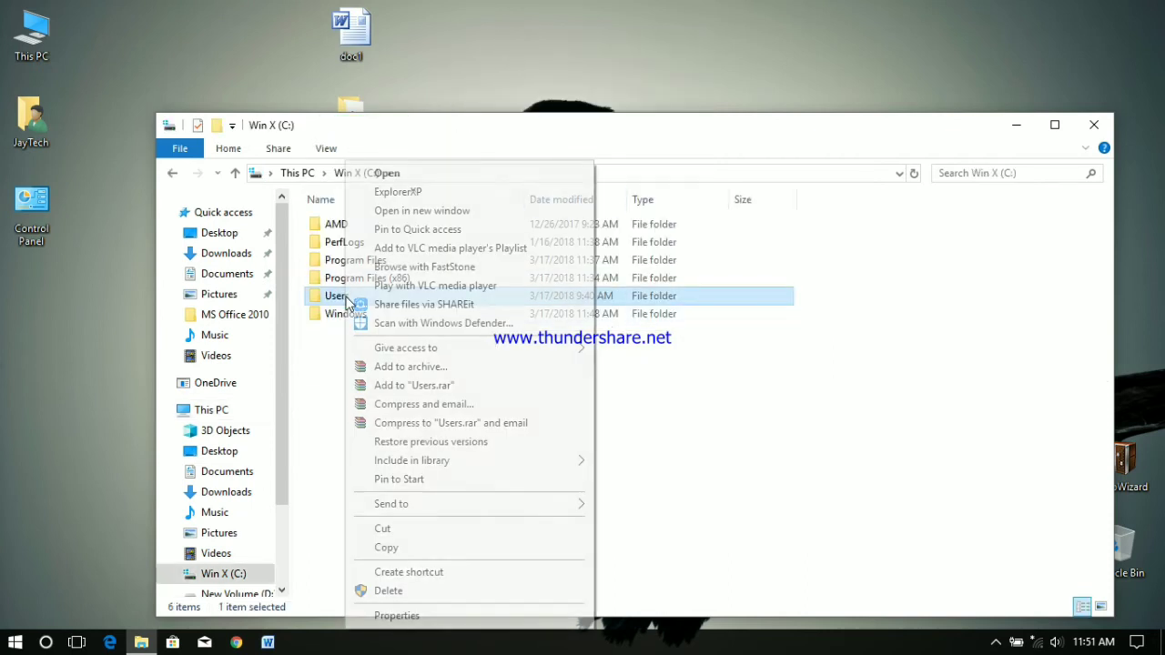
left_click(394, 177)
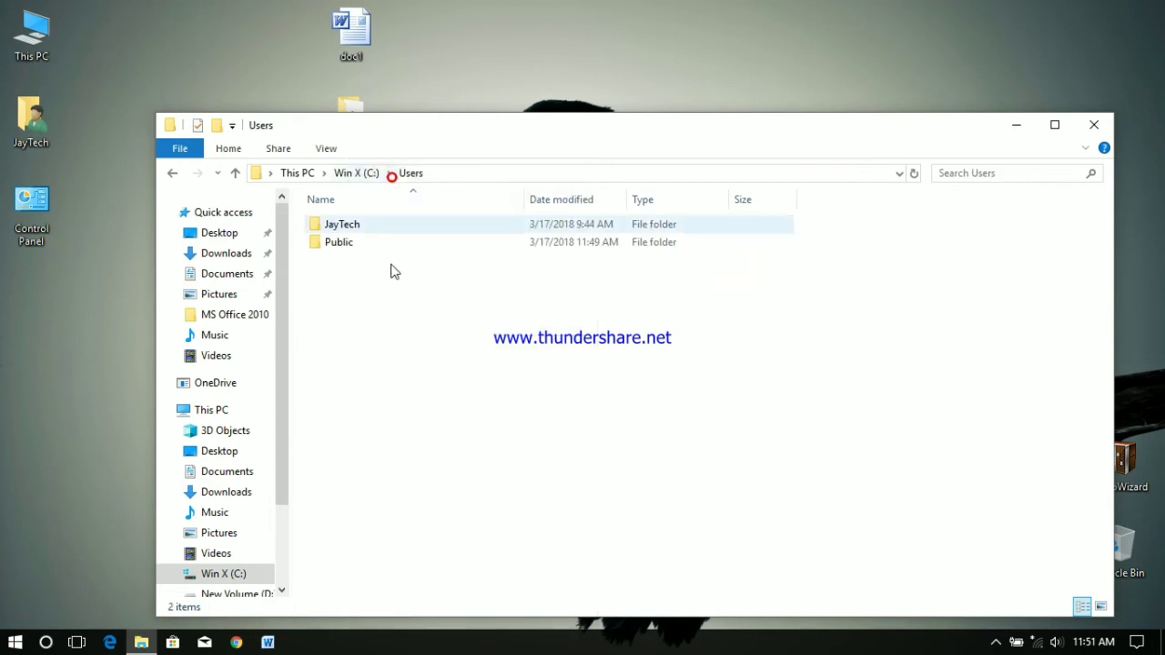
left_click(337, 227)
right_click(333, 232)
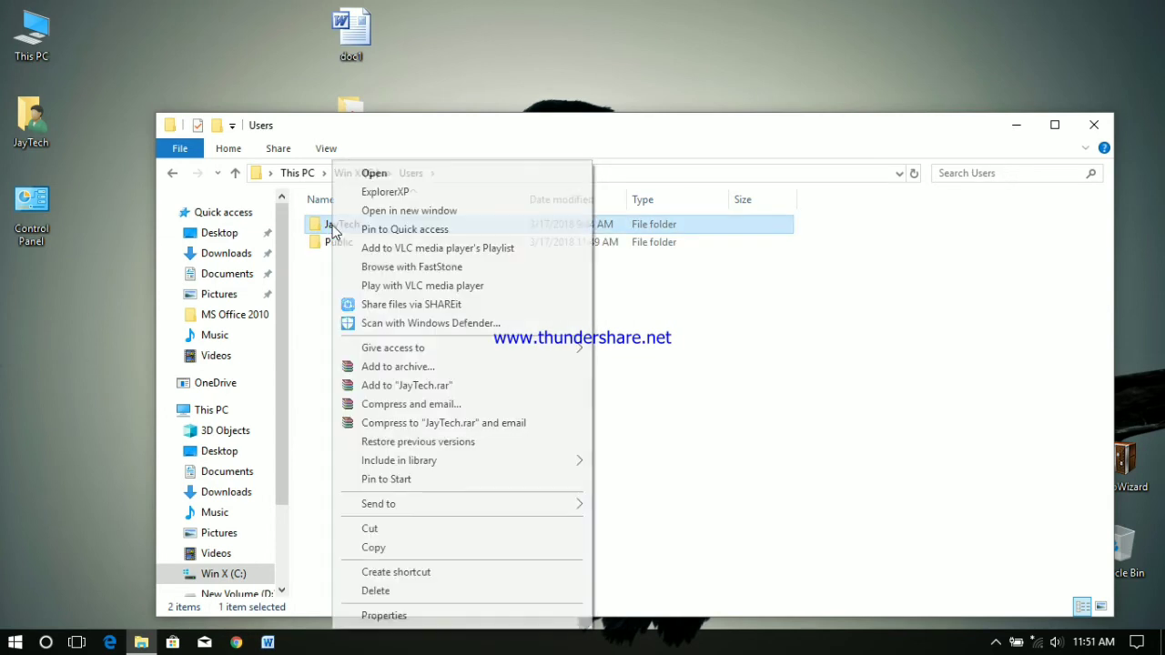
left_click(365, 175)
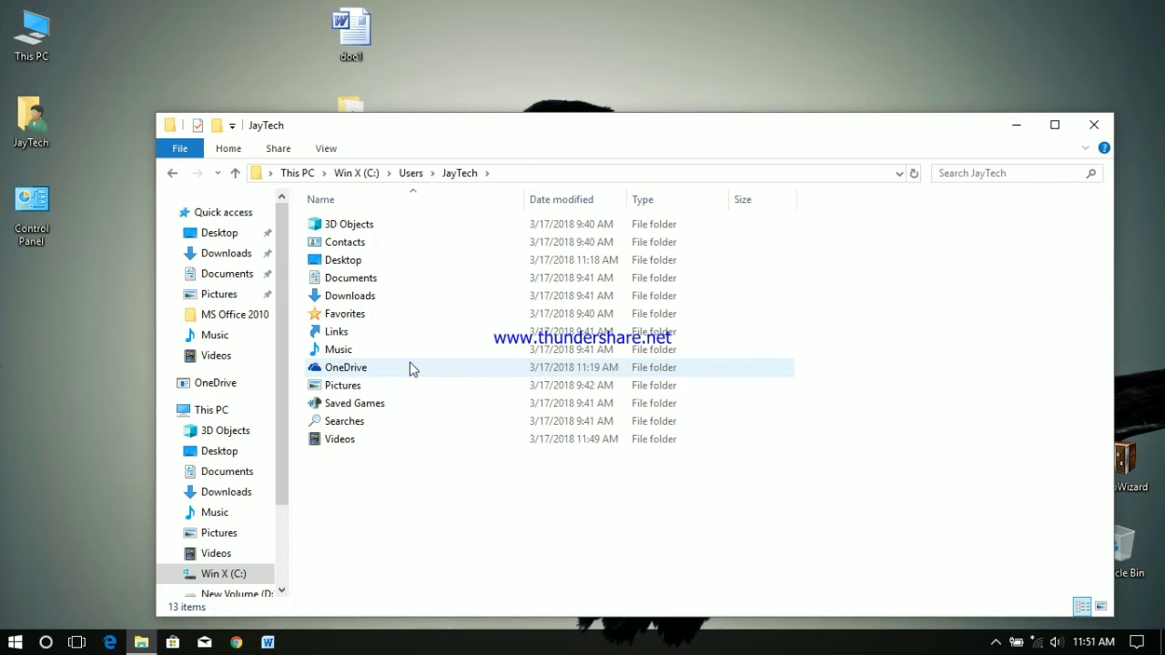
- Show hidden items, go to AppData\Roaming\Microsoft\Office, select MSO1033, and relaunch Word 2010
left_click(326, 148)
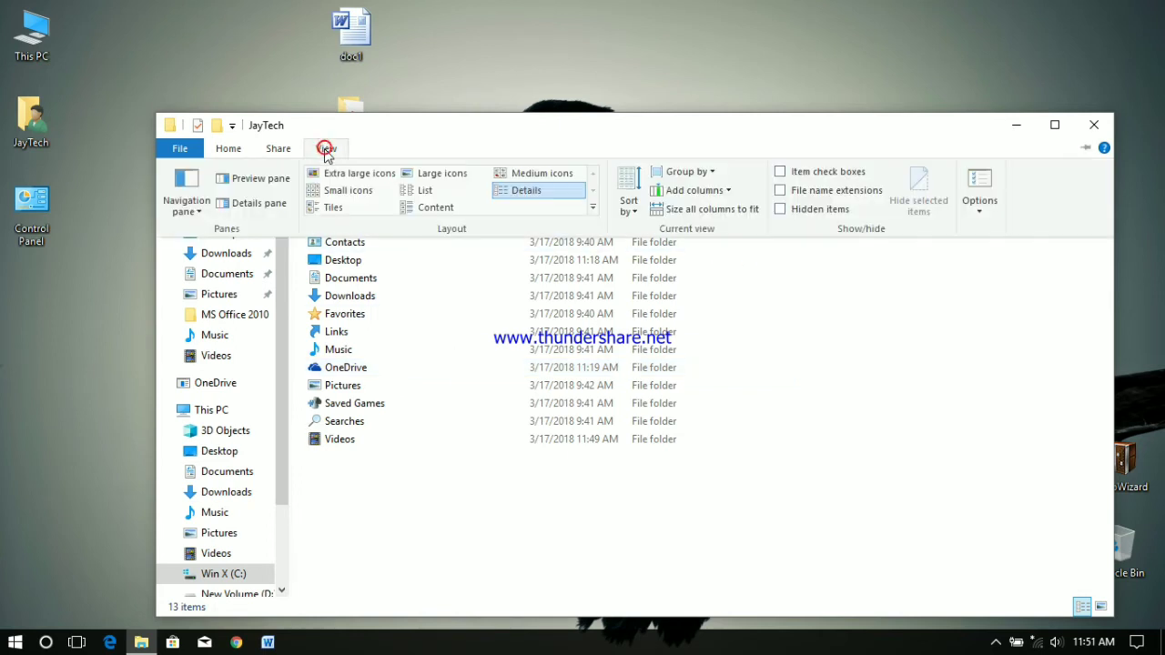
left_click(779, 208)
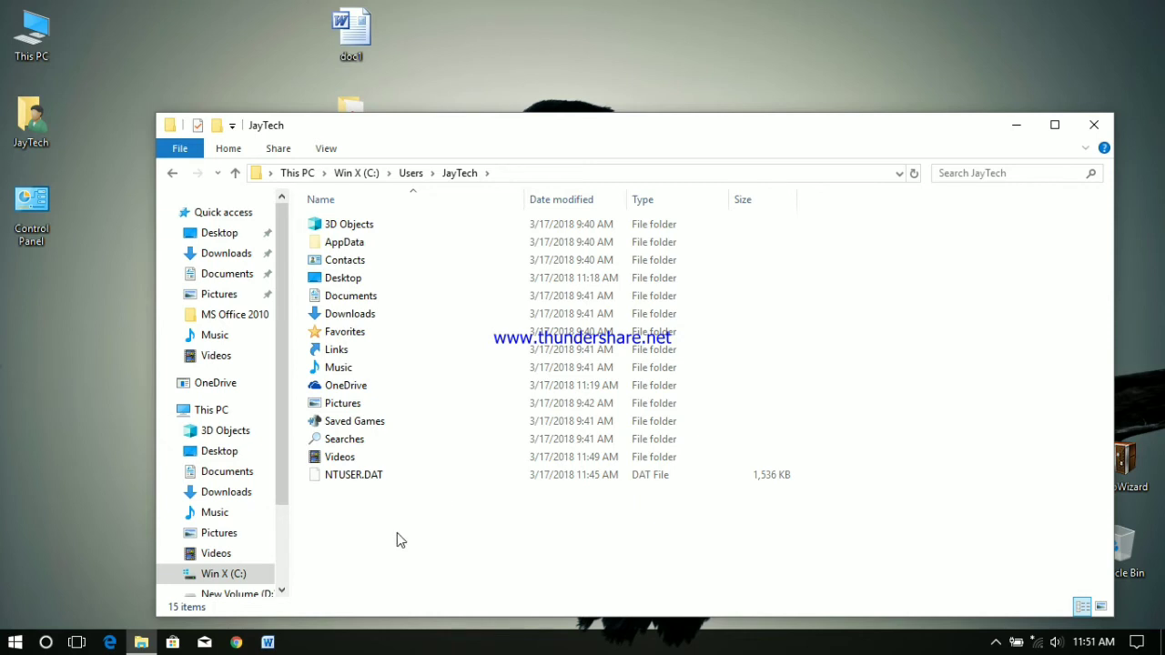
left_click(355, 243)
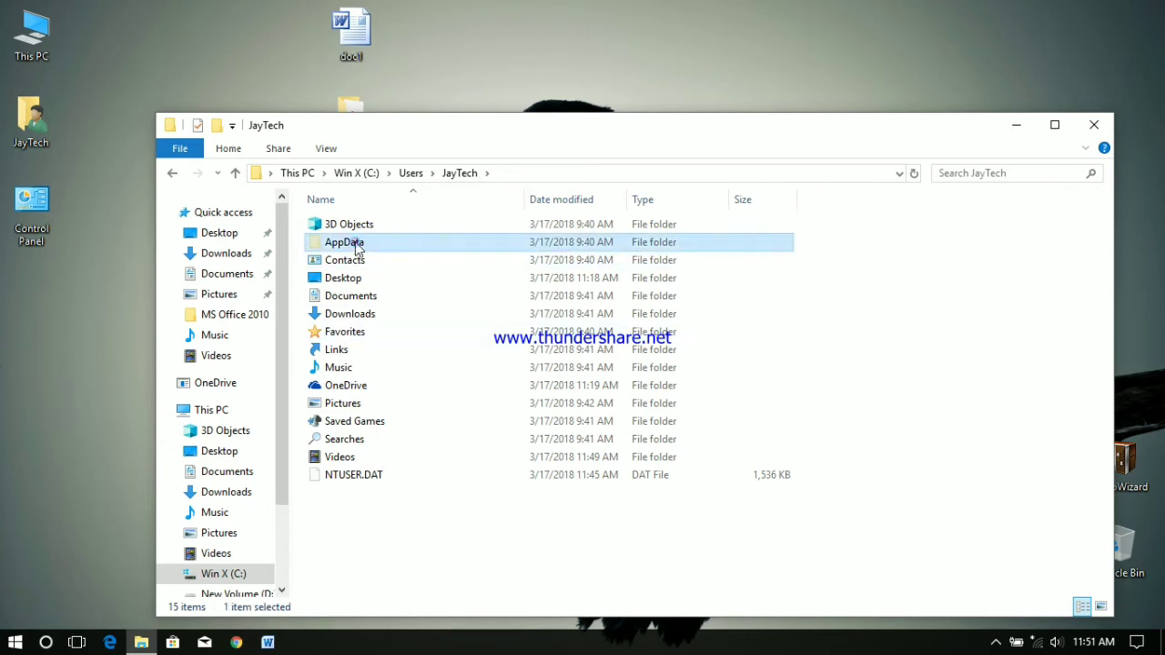
double_click(355, 244)
left_click(350, 261)
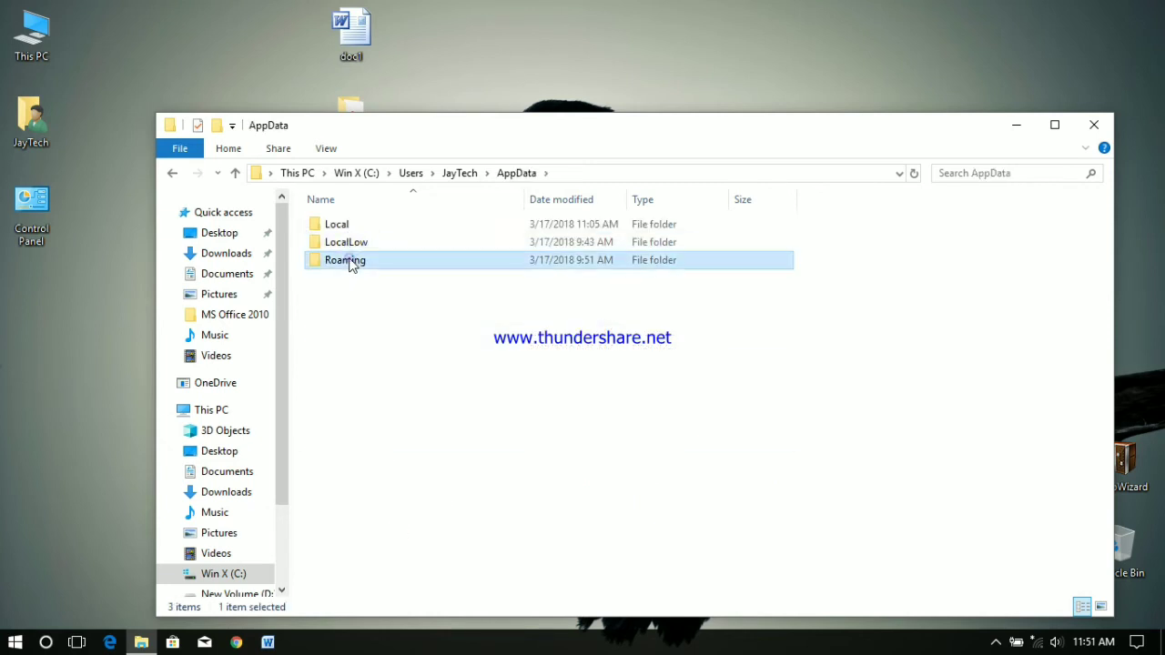
double_click(350, 262)
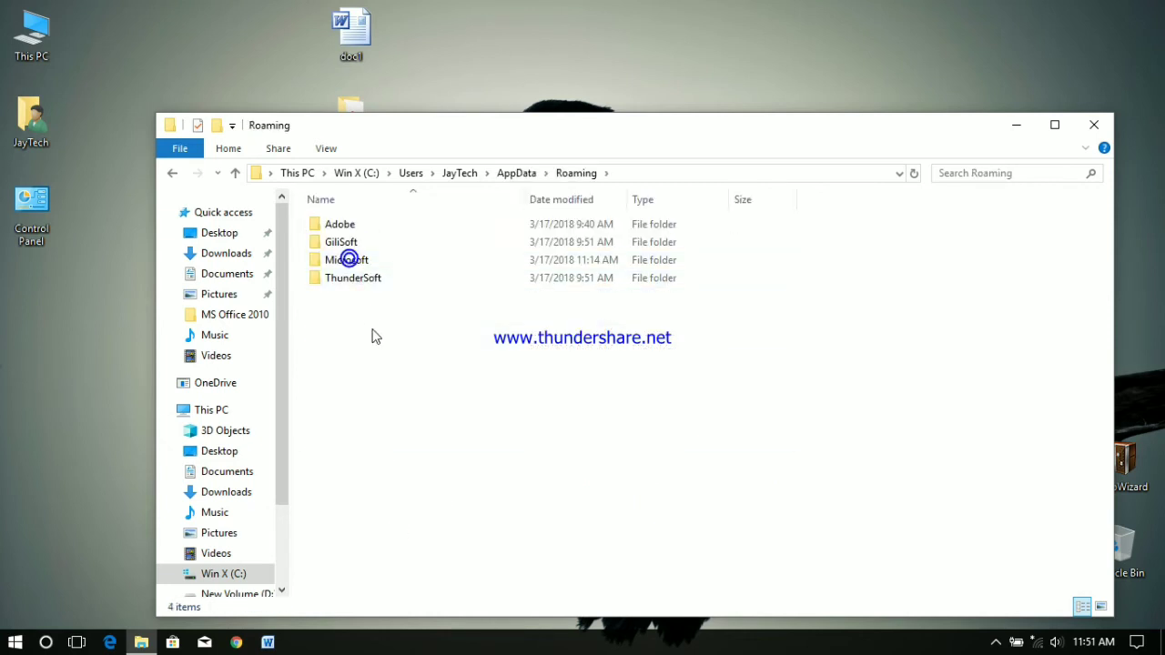
double_click(346, 260)
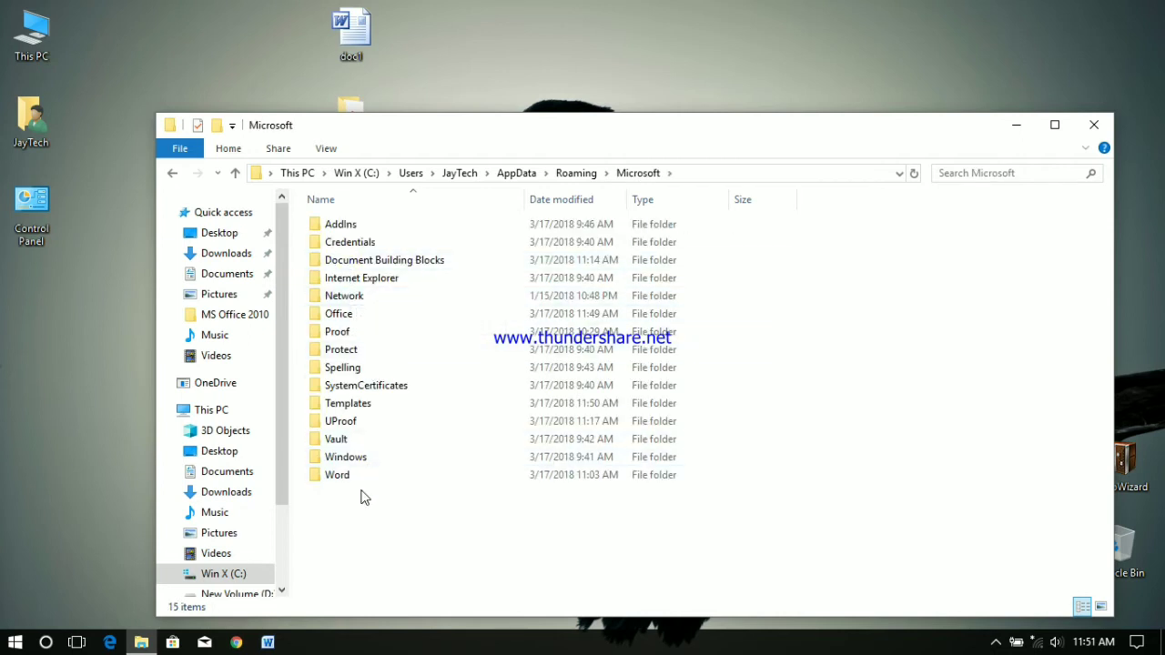
double_click(345, 314)
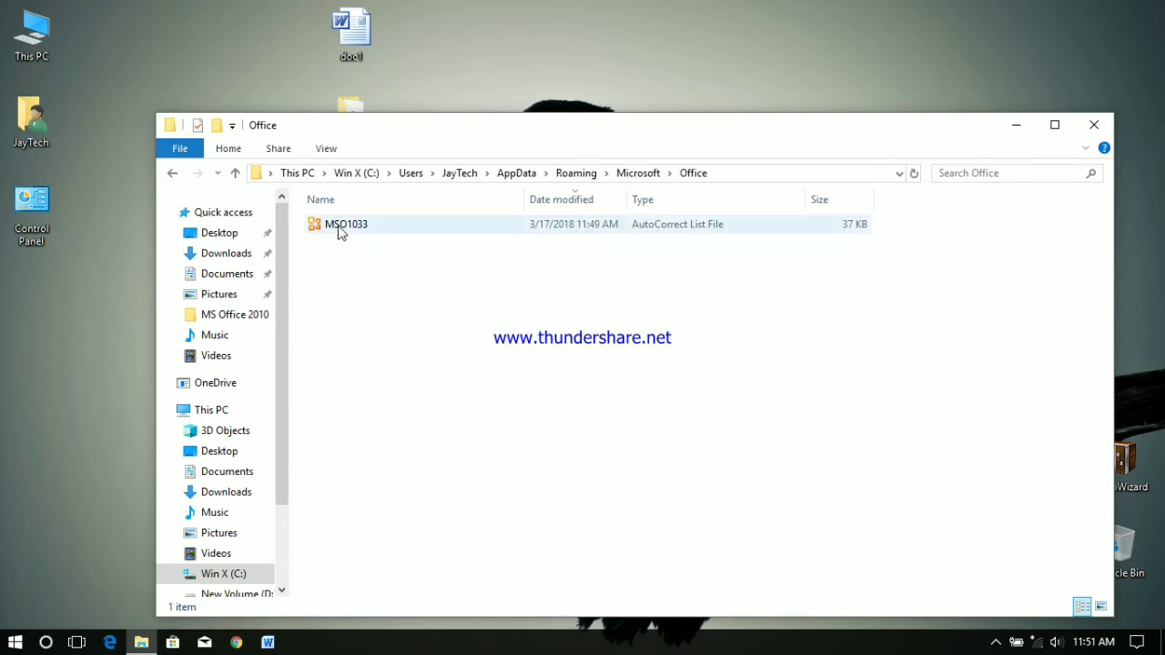
left_click(340, 232)
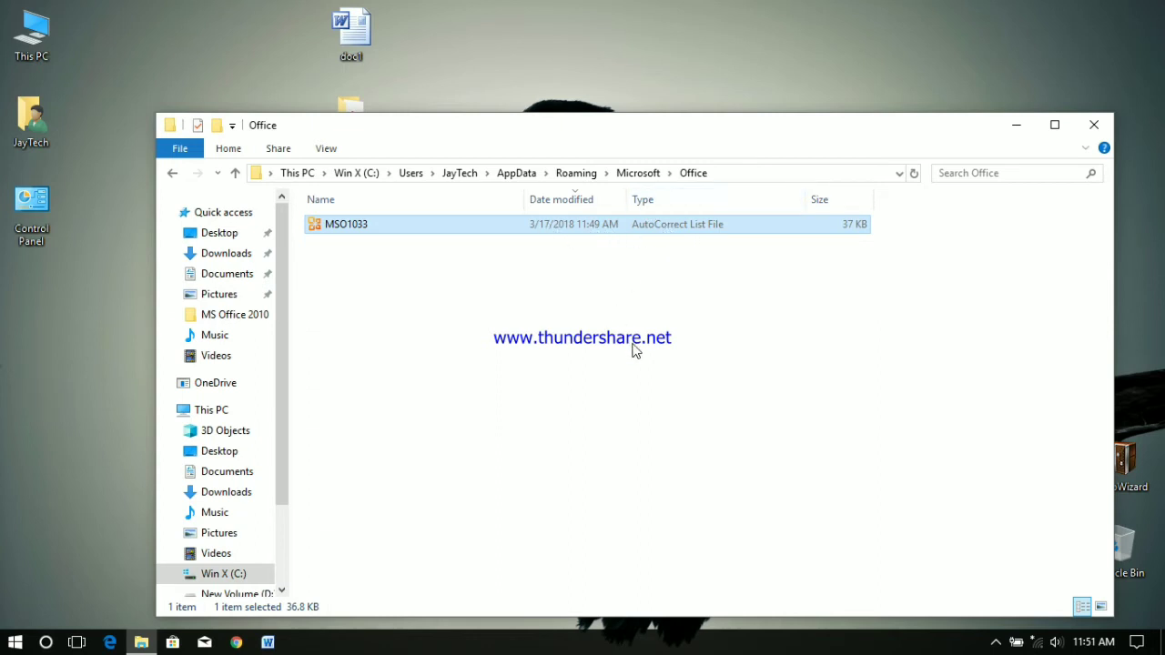
left_click(268, 642)
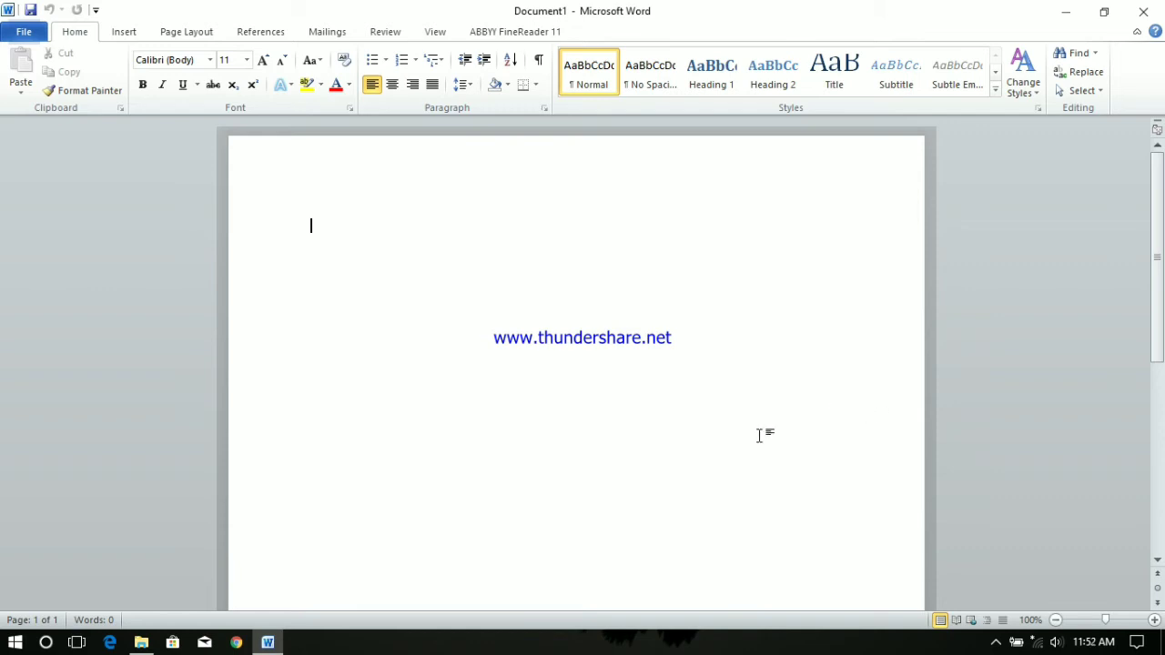
- In Word Options > Proofing > AutoCorrect, add an entry replacing fff with ffff
left_click(23, 33)
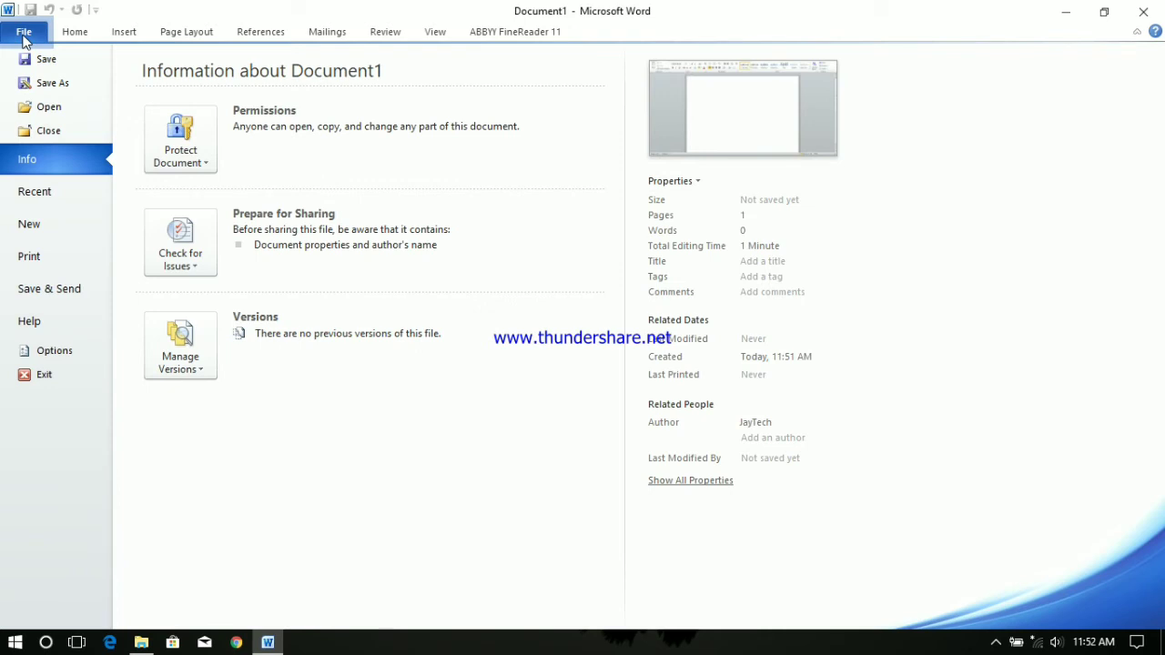
left_click(56, 351)
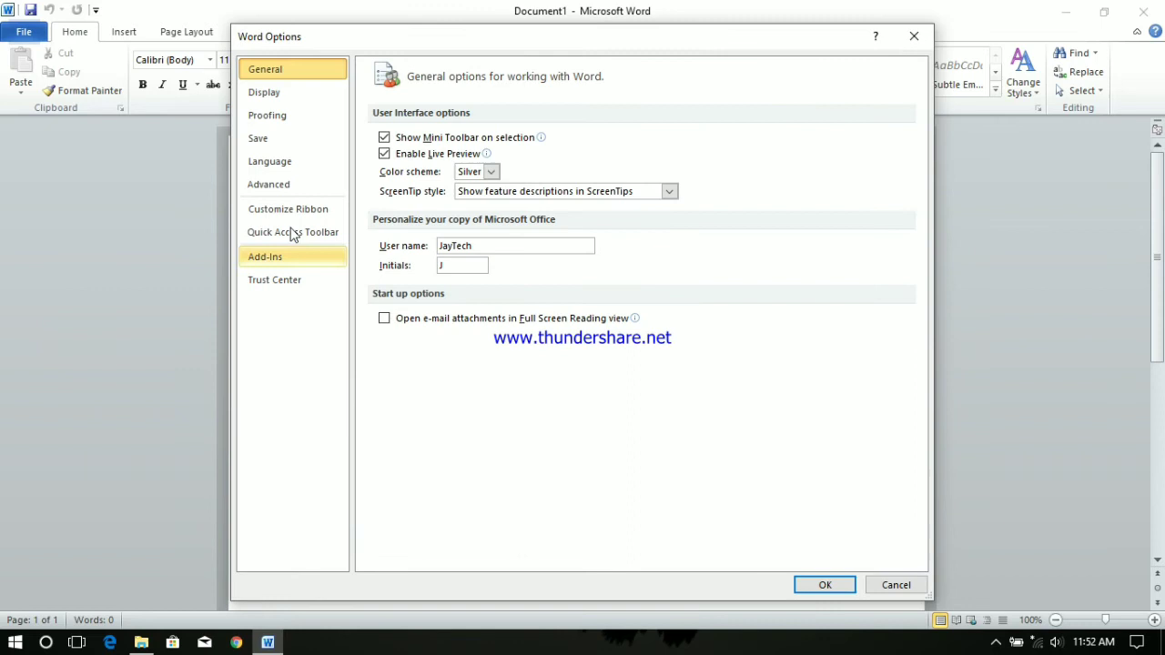
left_click(280, 118)
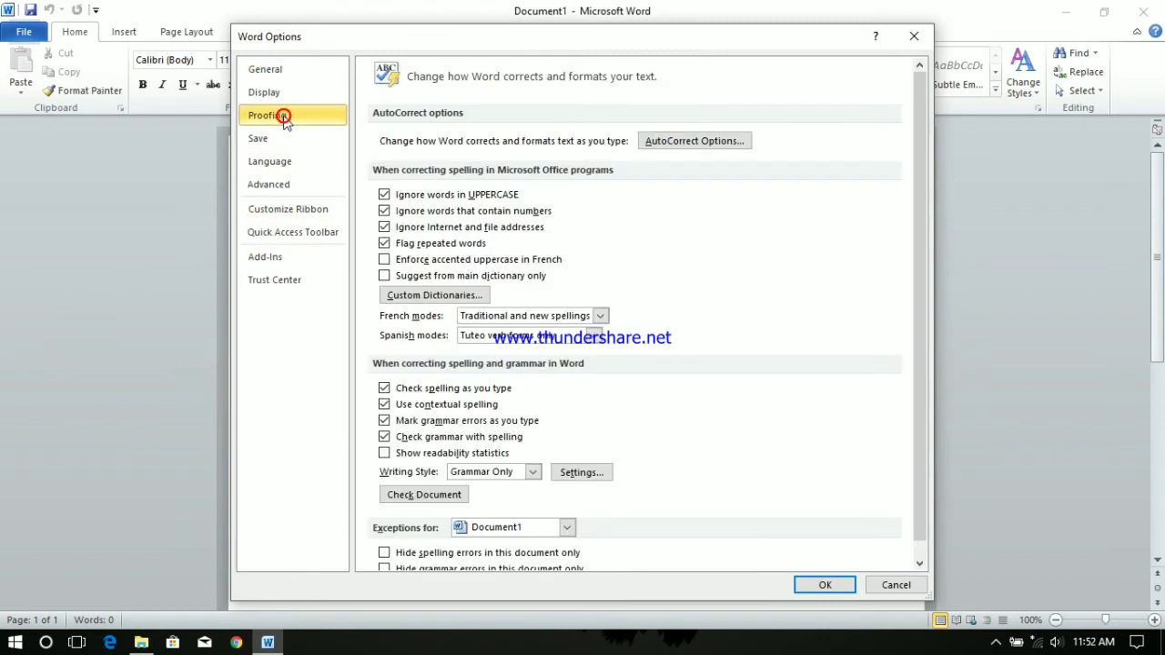
left_click(688, 137)
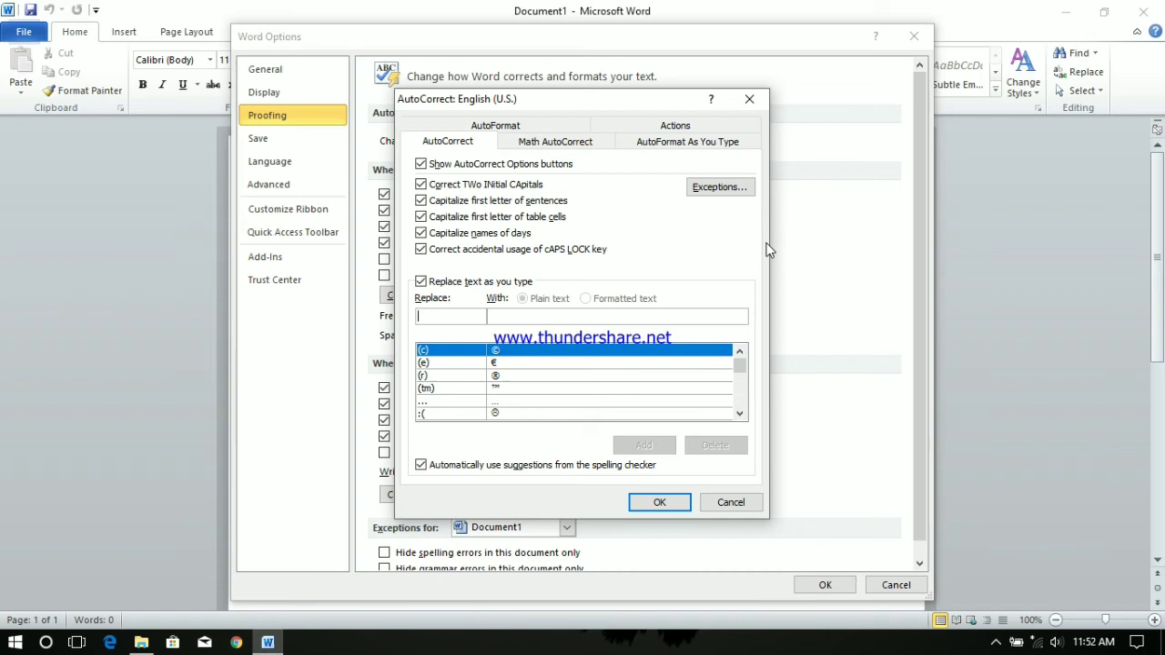
type("fff")
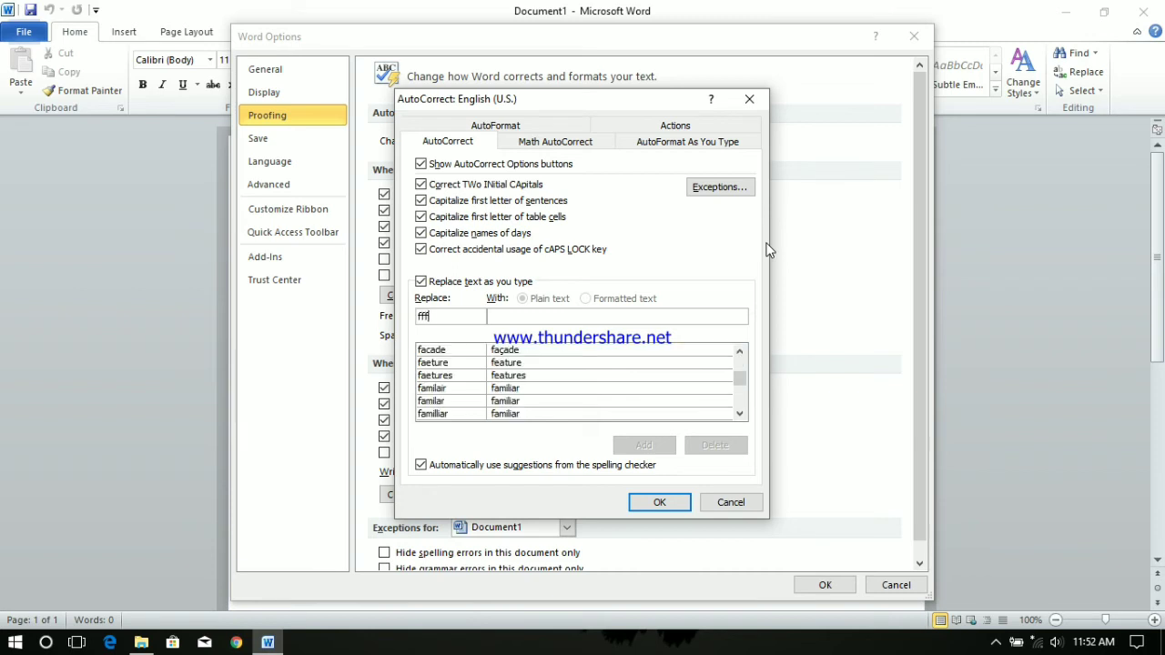
left_click(543, 318)
type("ffff")
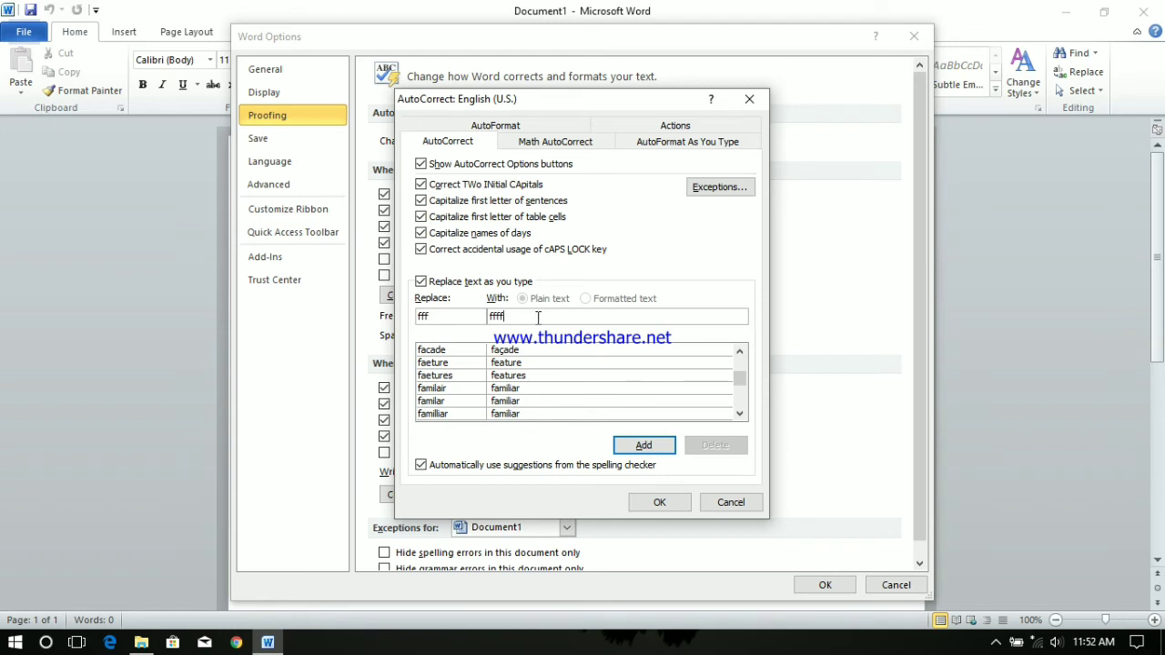
left_click(643, 446)
left_click(668, 503)
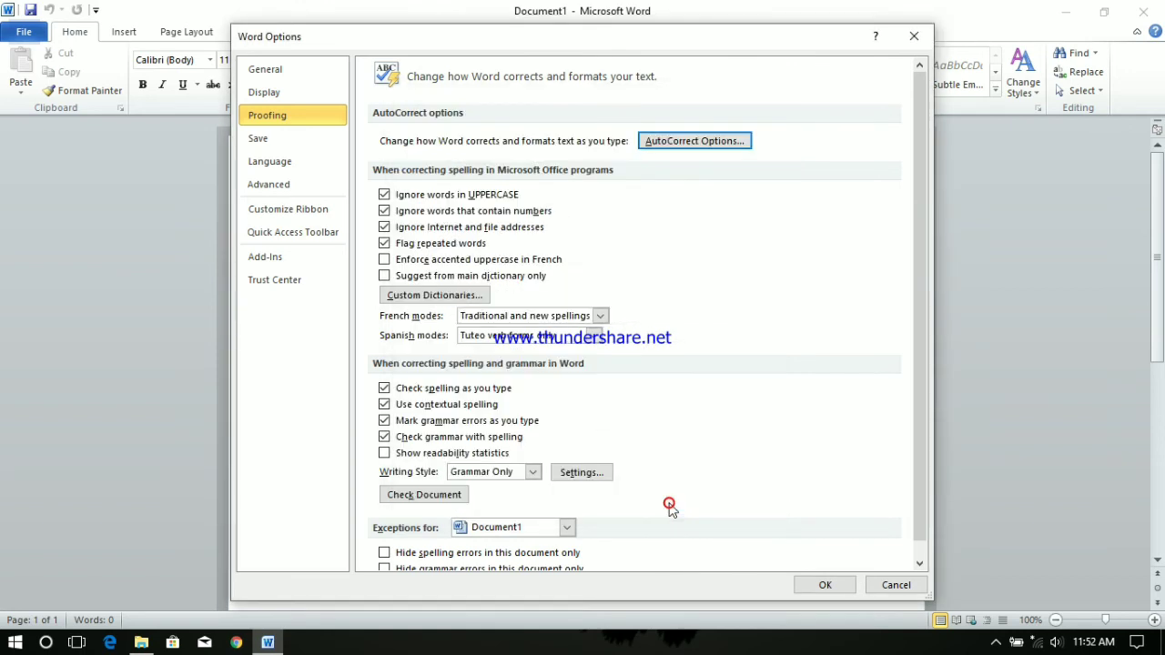
- Close Word Options and Word, then refresh the Office folder twice to list MSO1033 and MSO0127
left_click(913, 37)
left_click(1144, 12)
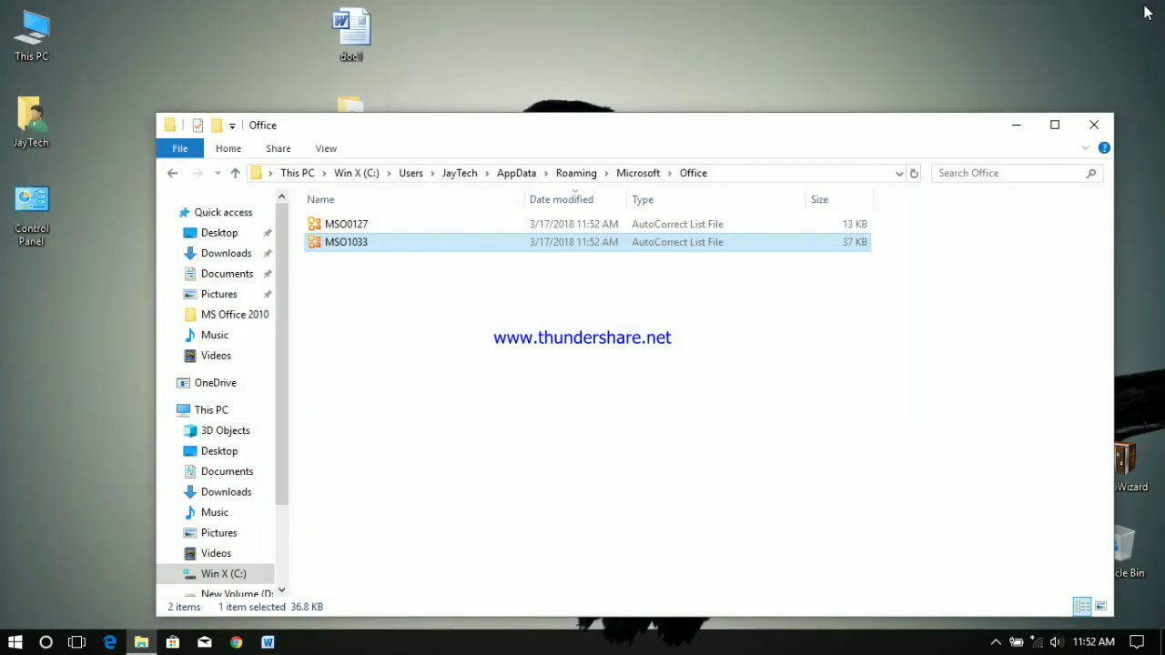
left_click(434, 350)
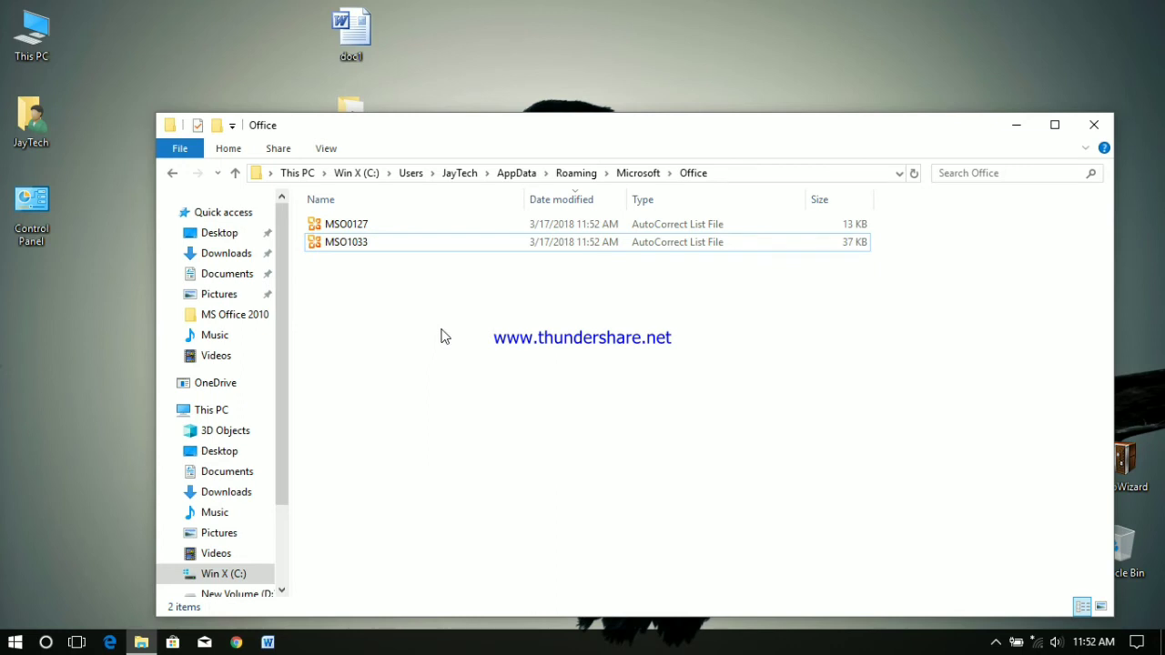
right_click(444, 333)
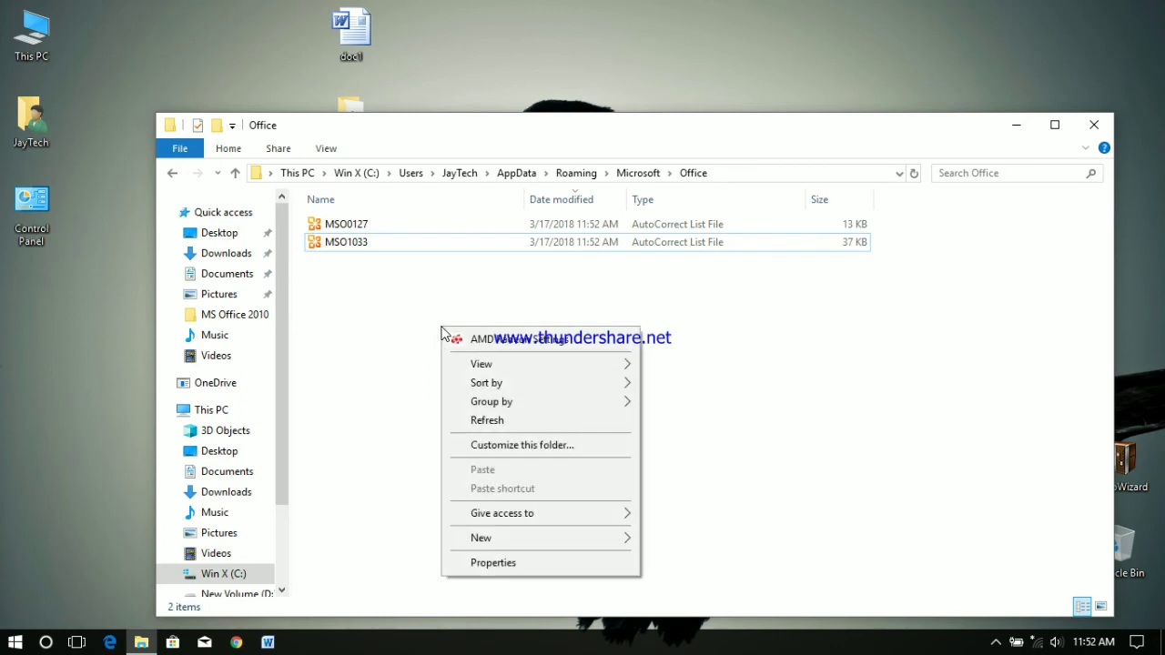
left_click(506, 422)
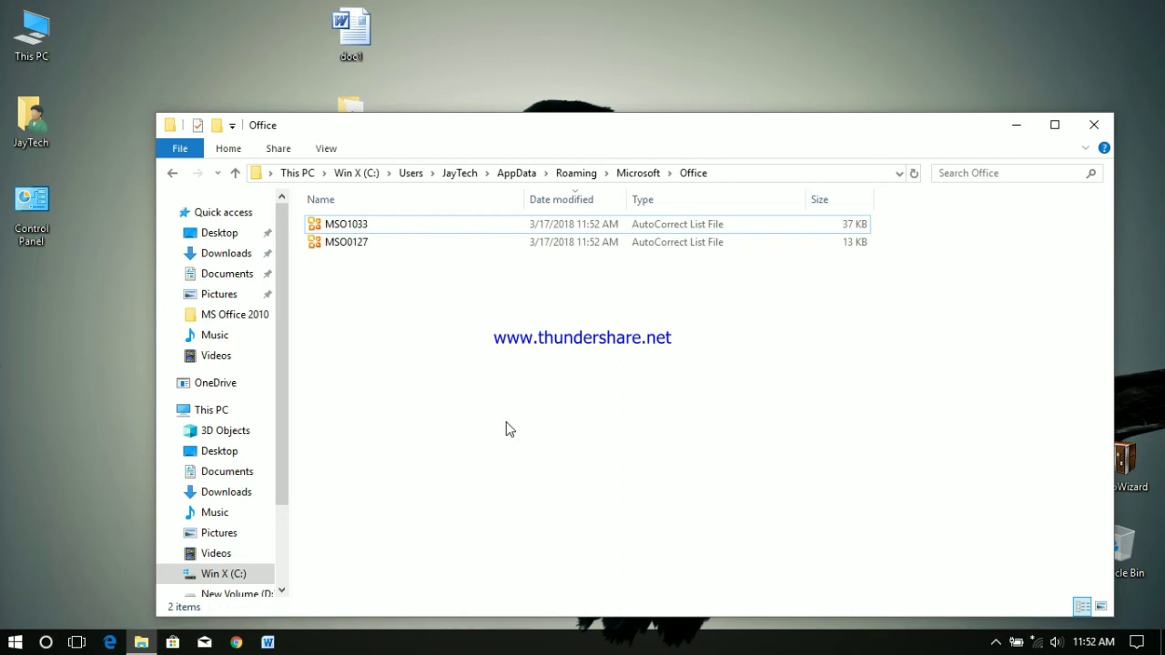
right_click(478, 283)
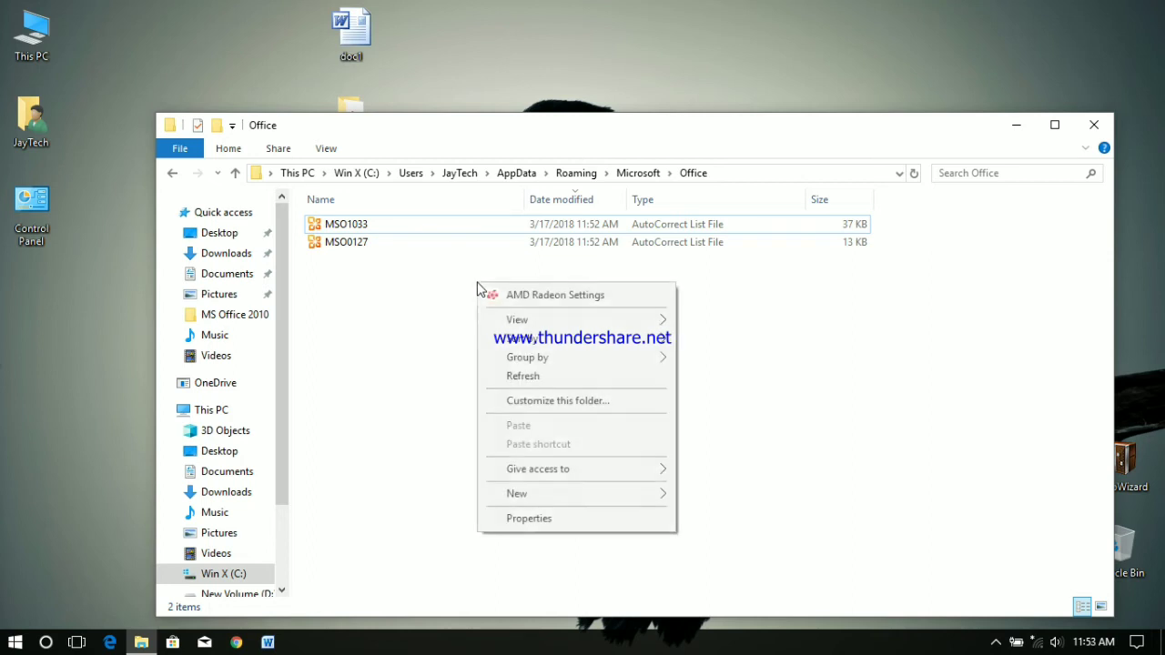
left_click(536, 377)
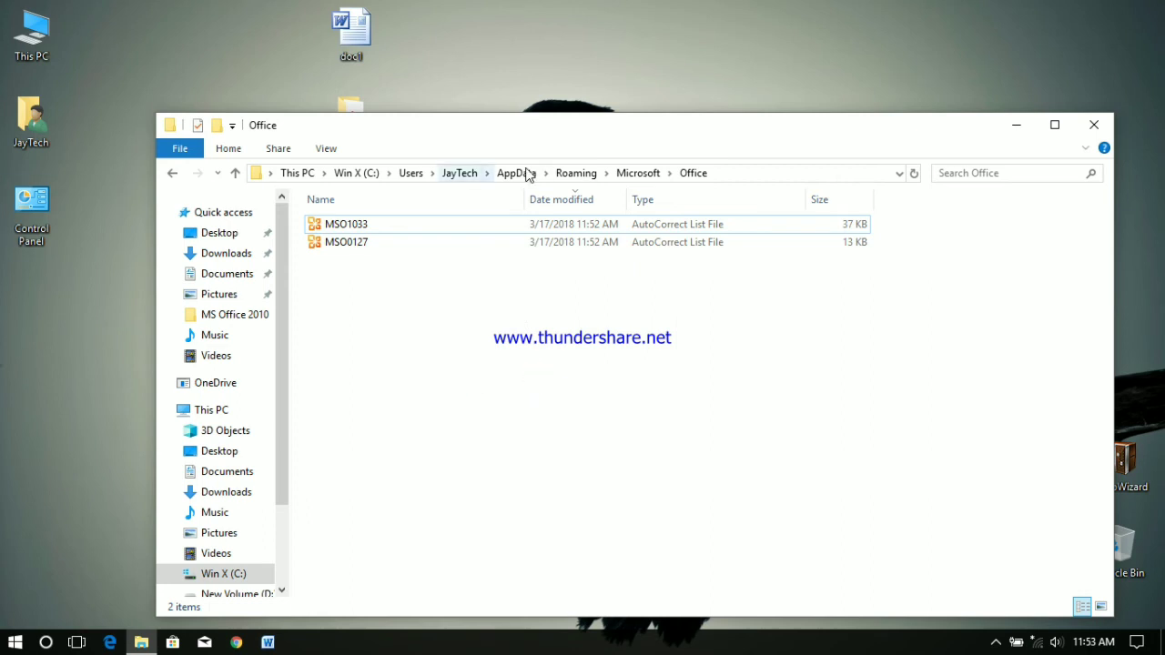
left_click(344, 224)
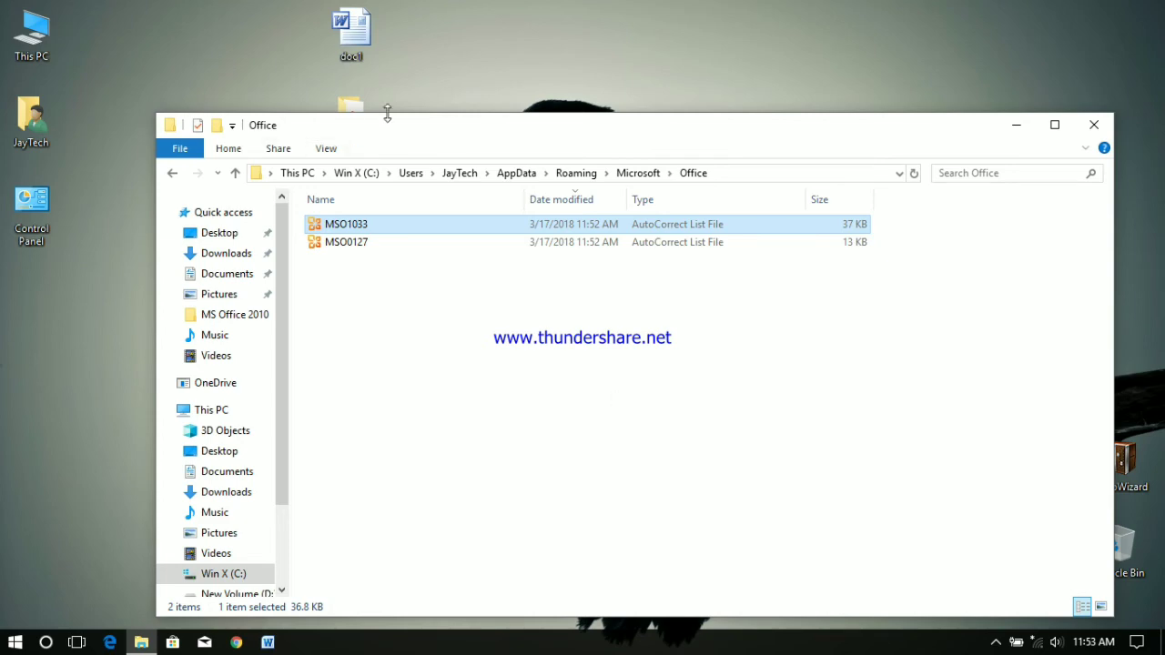
- Copy the Word 2003 MSO1033 file from the Word 2003 ACL File folder
left_click_drag(446, 133, 711, 85)
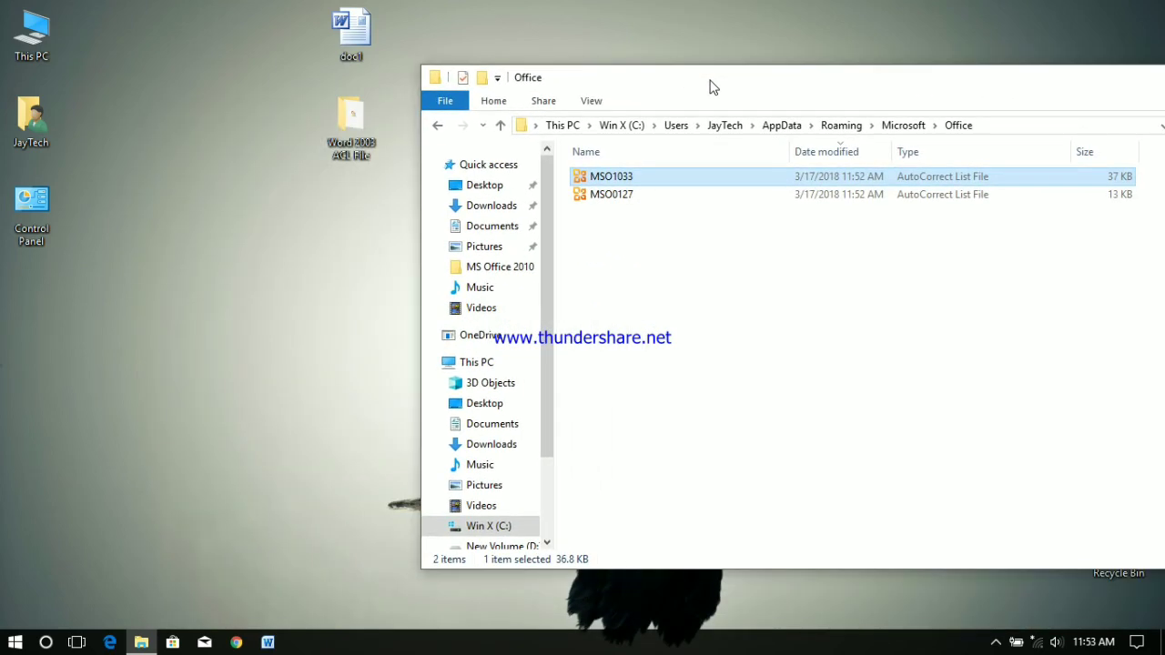
double_click(357, 143)
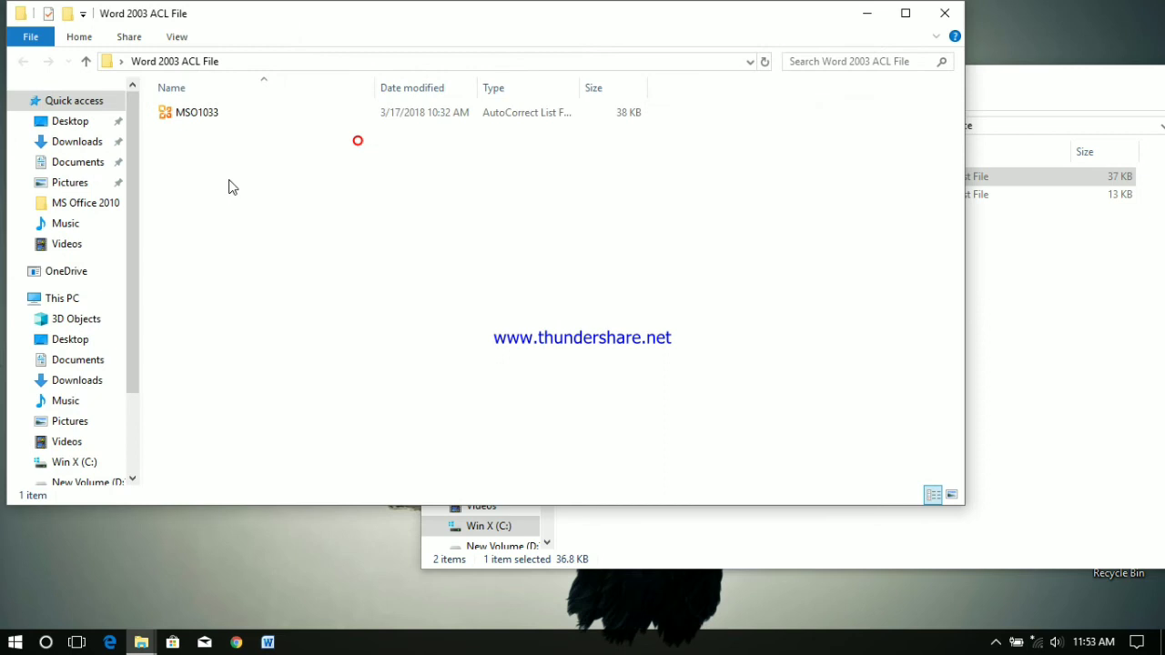
left_click(186, 115)
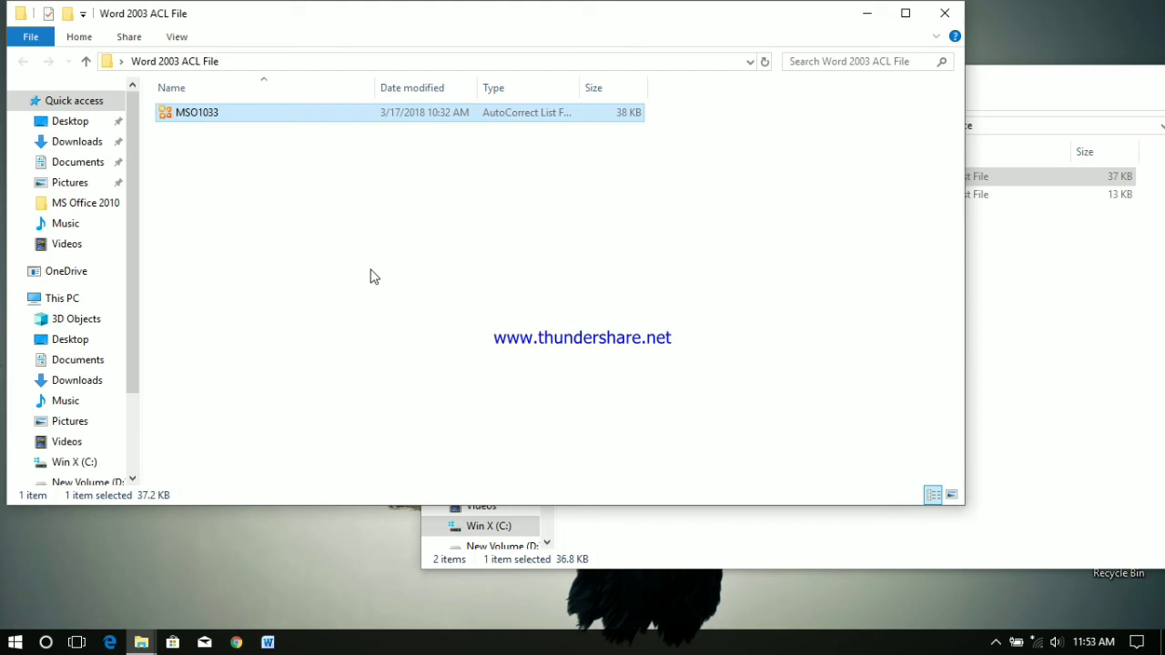
right_click(182, 115)
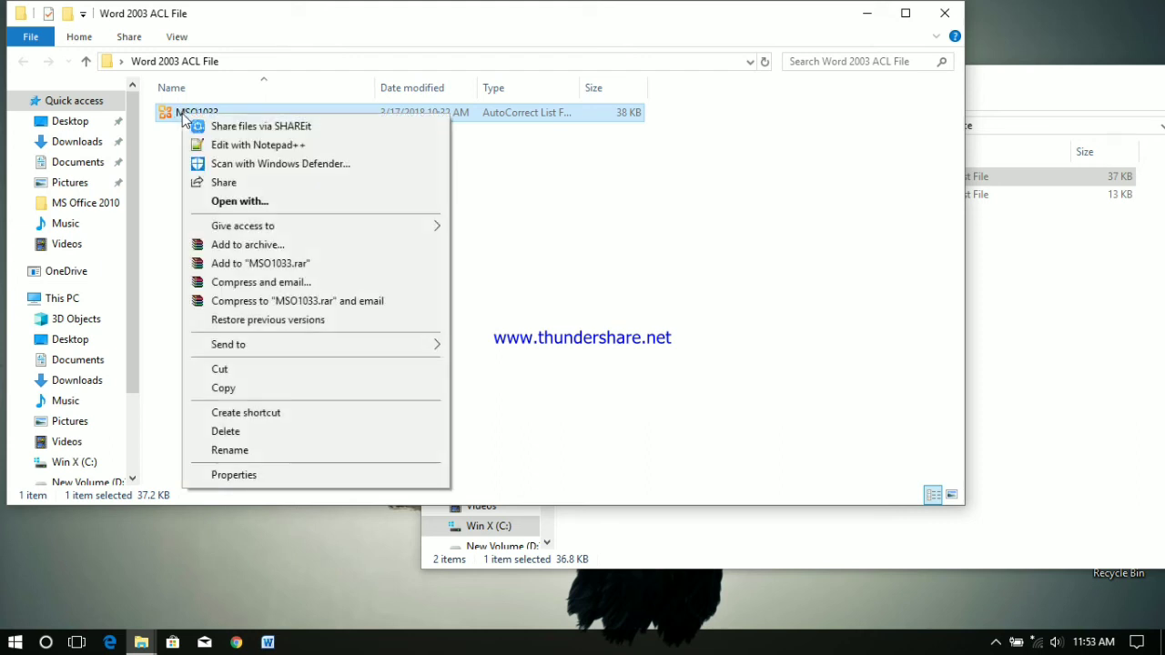
left_click(222, 387)
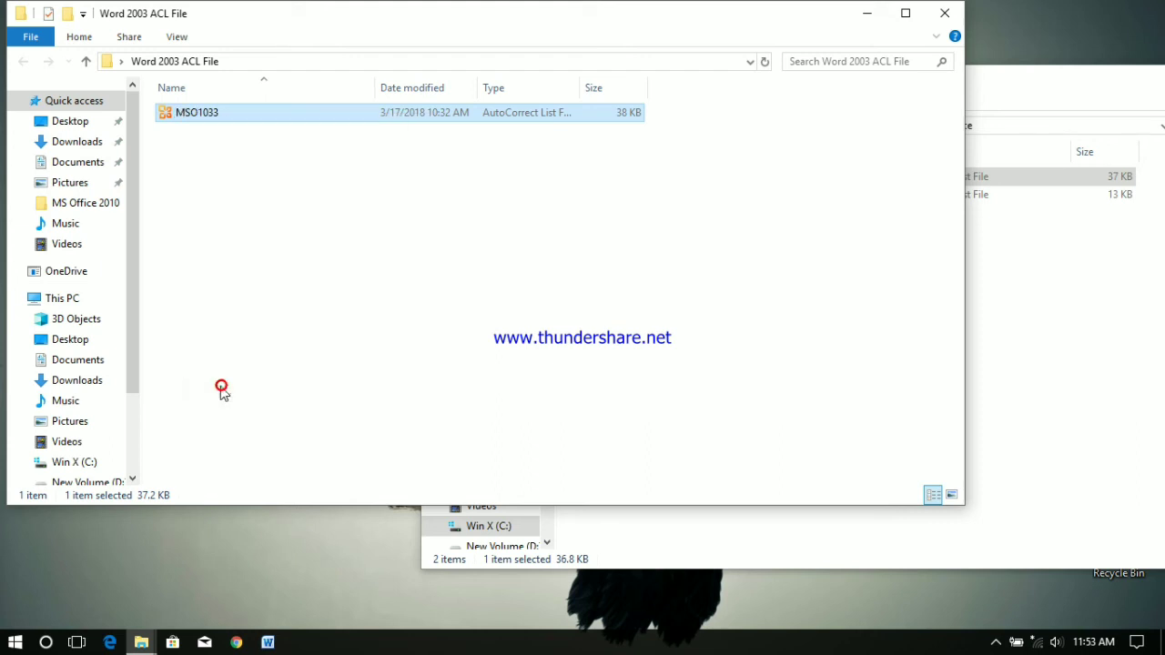
- Paste it into the Office folder, replacing the existing MSO1033 file
left_click(1044, 297)
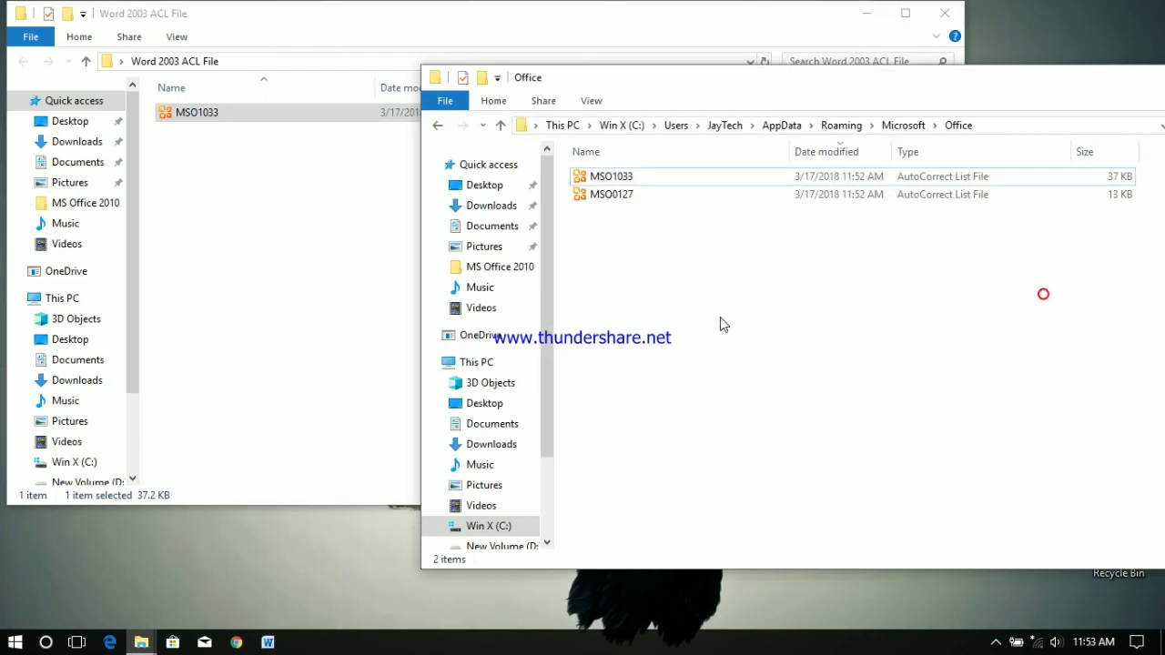
right_click(662, 271)
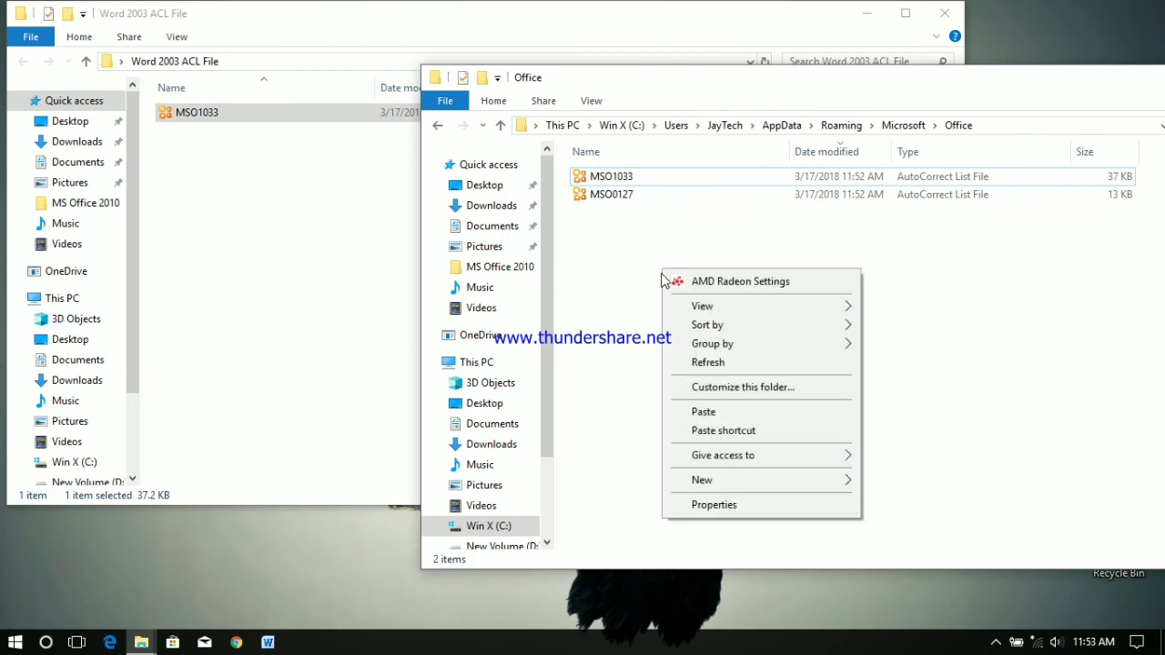
left_click(700, 412)
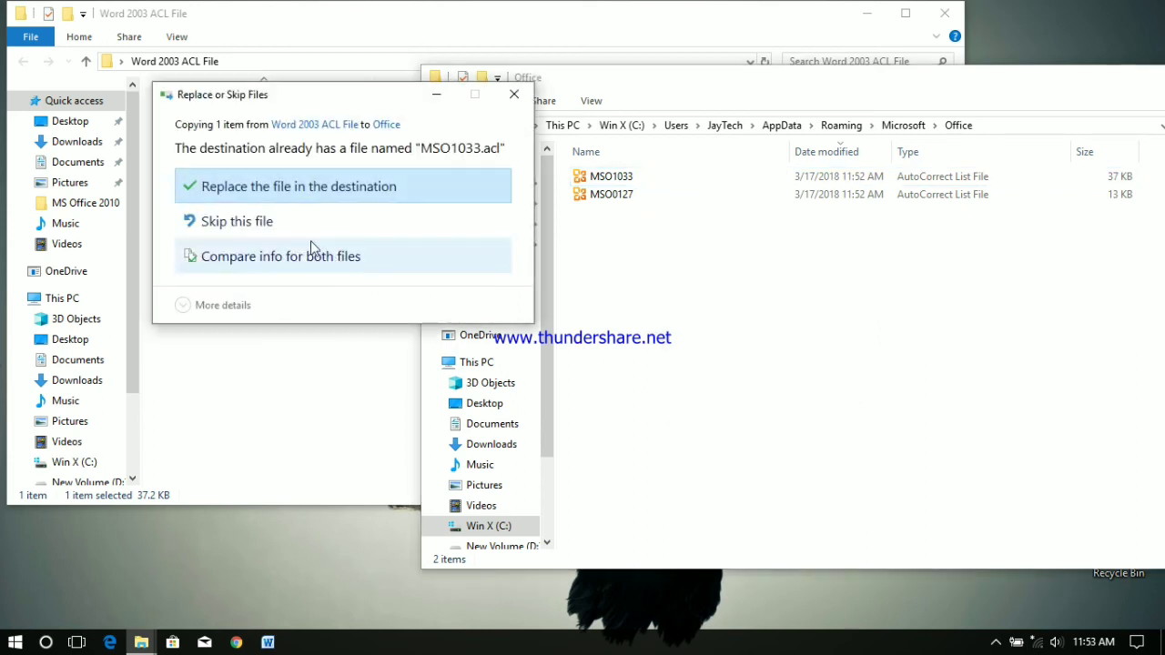
left_click(251, 182)
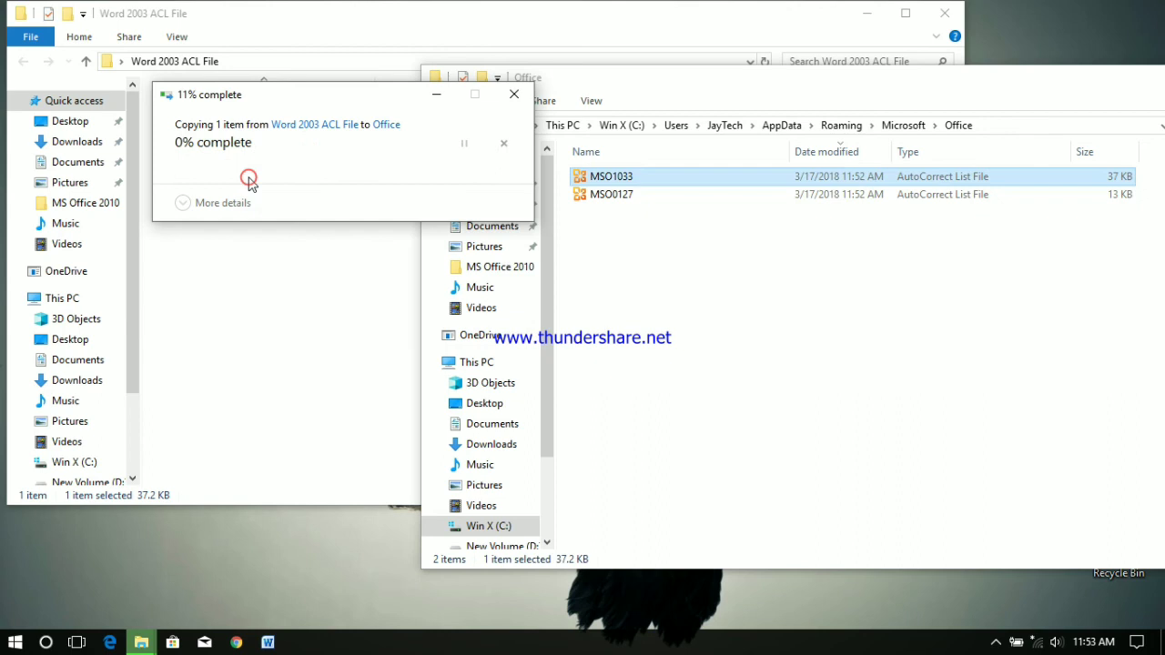
left_click(679, 327)
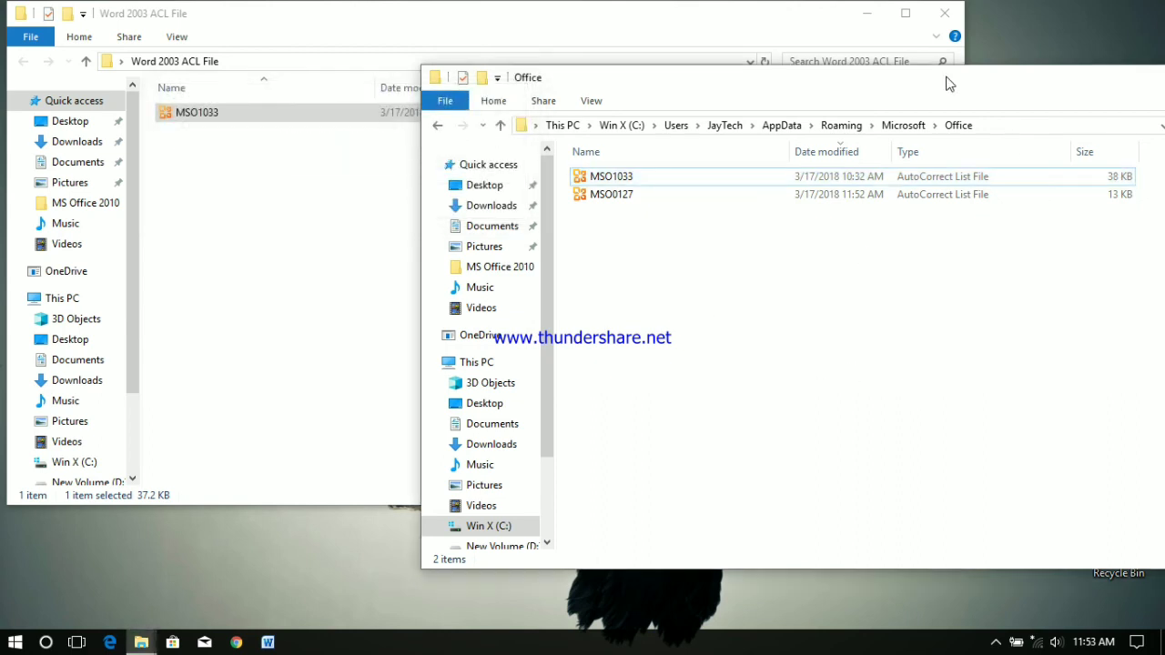
left_click_drag(951, 82, 705, 72)
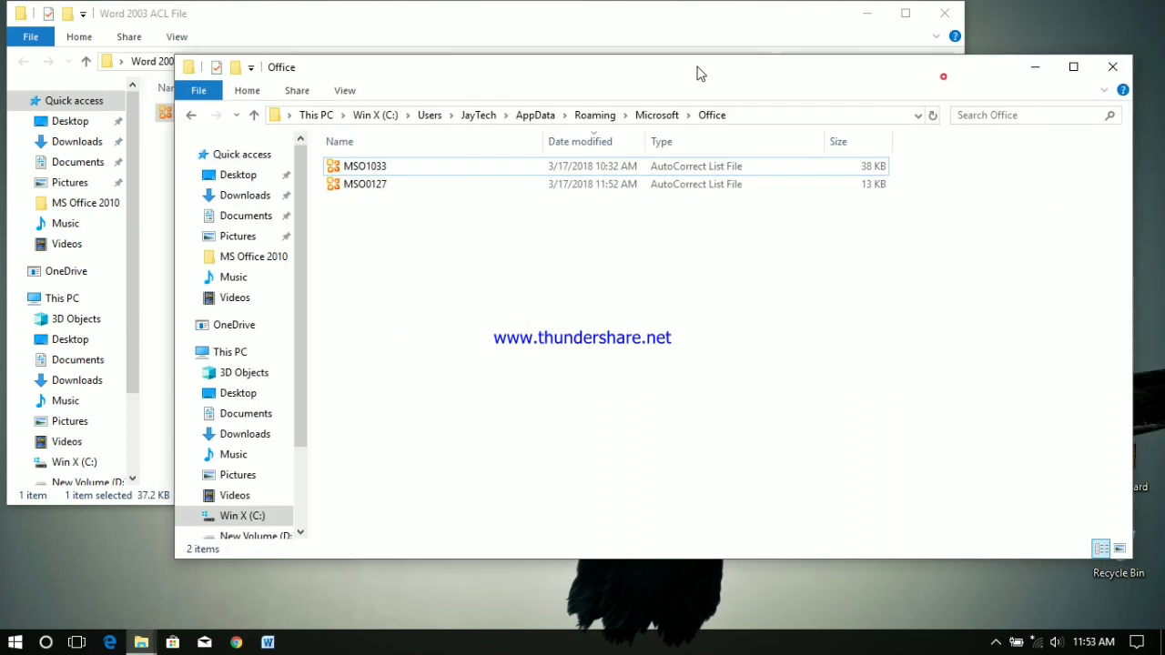
- Minimize the Explorer windows, start Word 2010, and type Type and Type2 to expand entries
left_click(1032, 60)
left_click(867, 14)
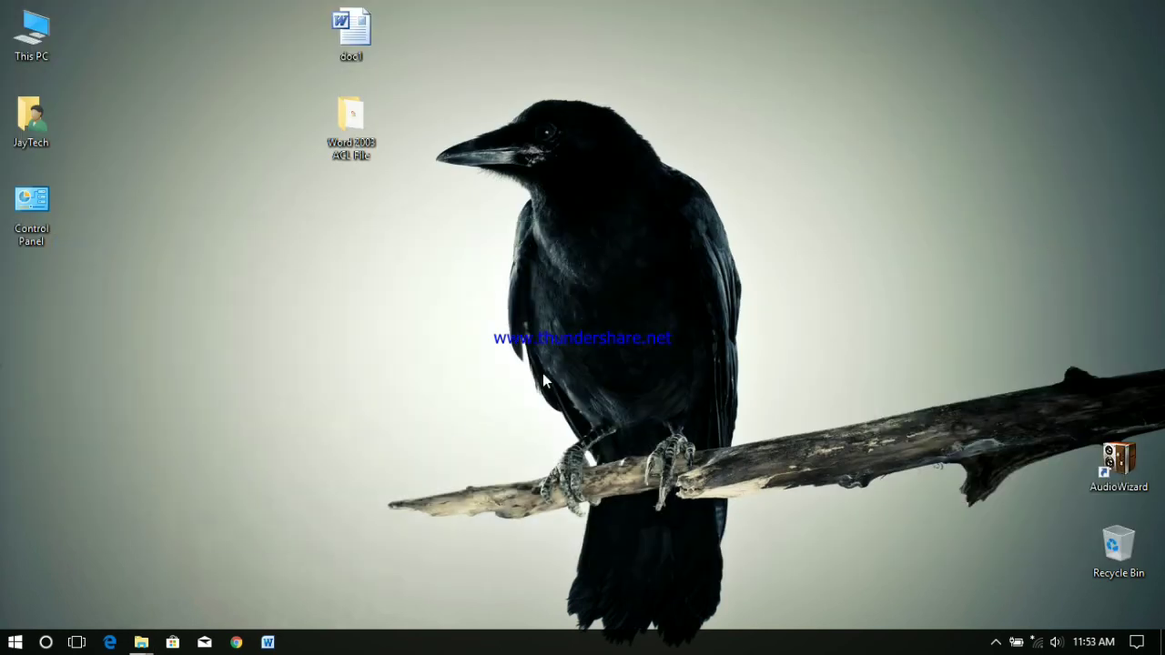
left_click(269, 641)
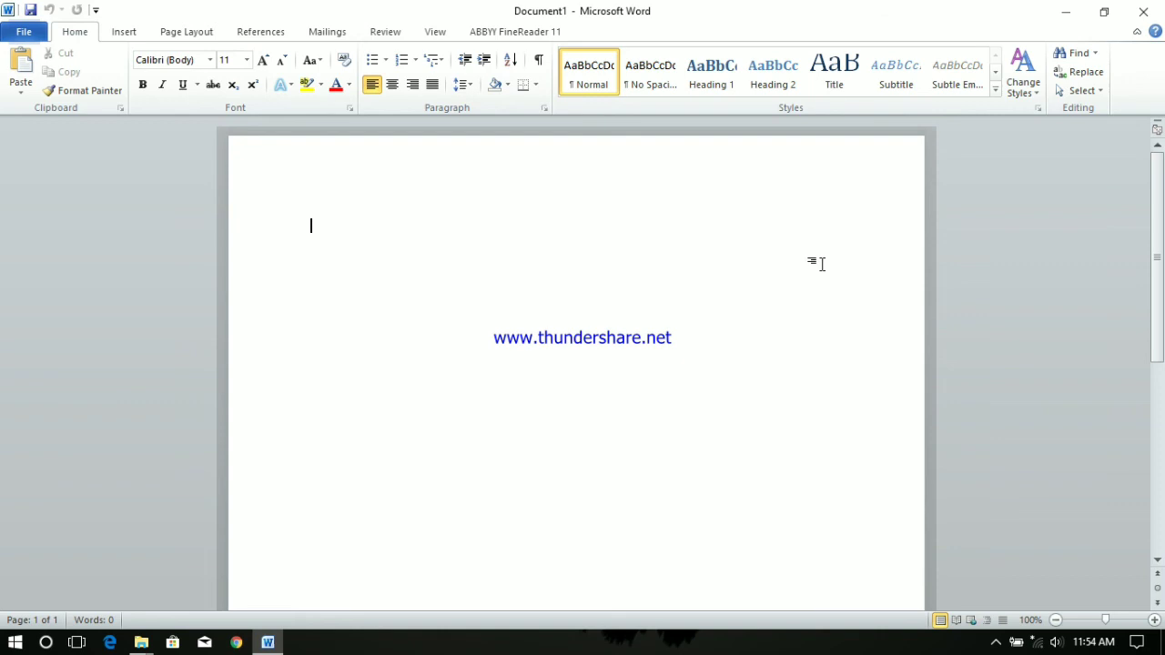
type("T")
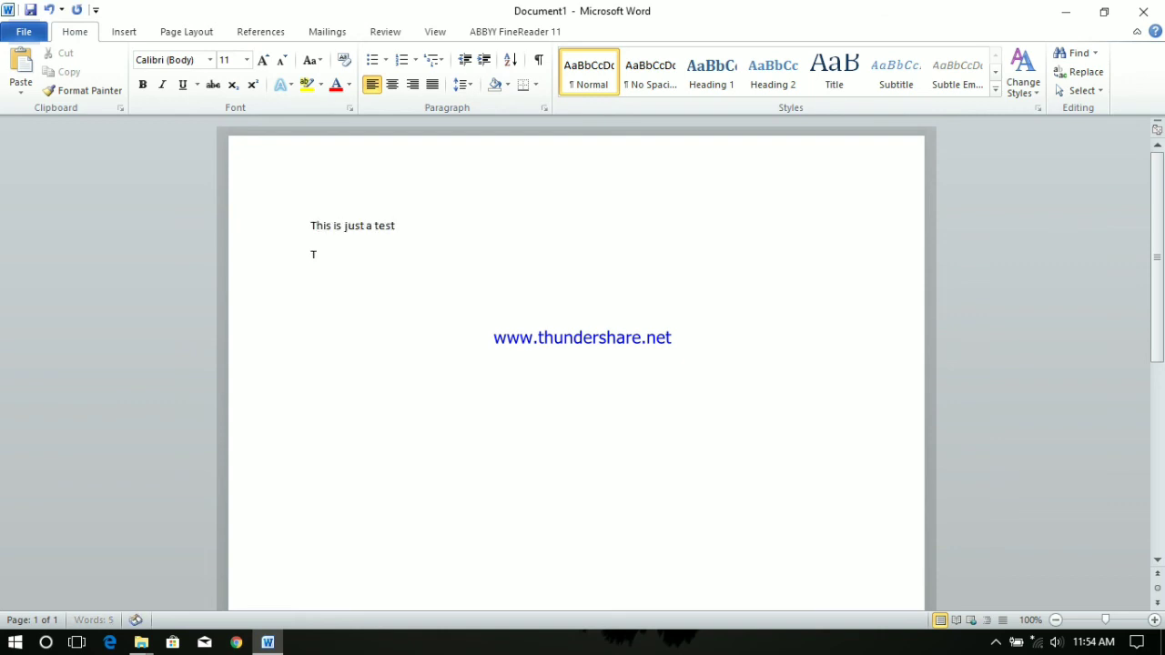
type("ype Tye")
key("BackSpace")
type("pe2")
key("Return")
- Type Type3, Type4 and Type5 to expand further entries, including 'Yours faithfully' and the signature
type("Type")
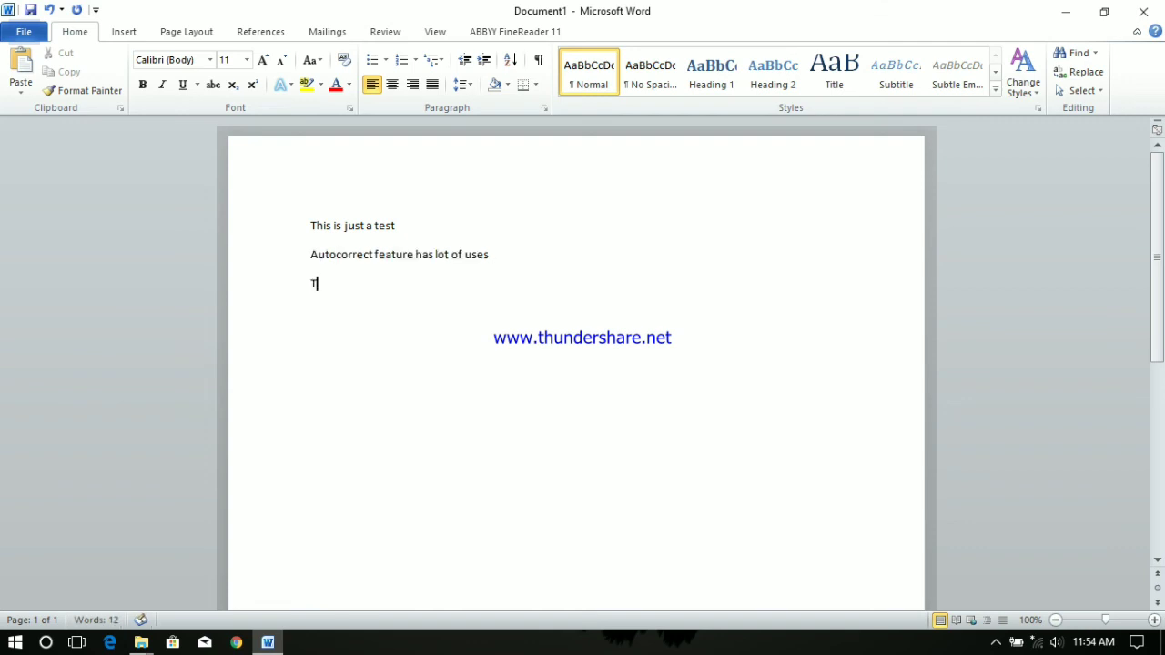
type("3 '")
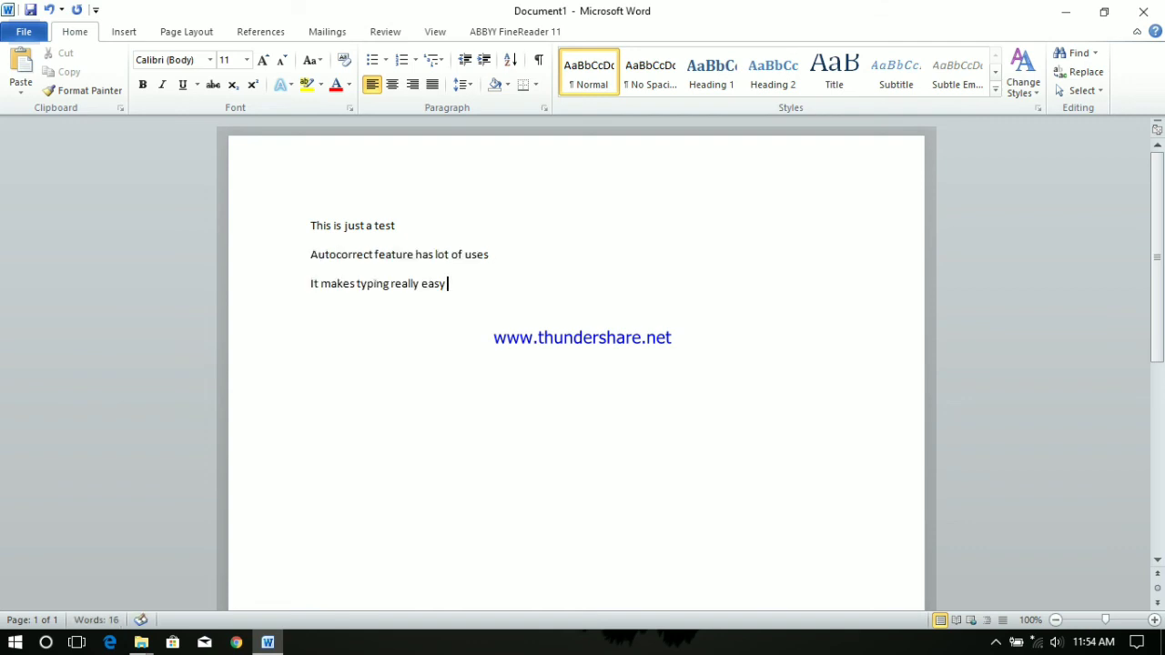
key("Return")
type("Type4")
key("Return")
type("Type")
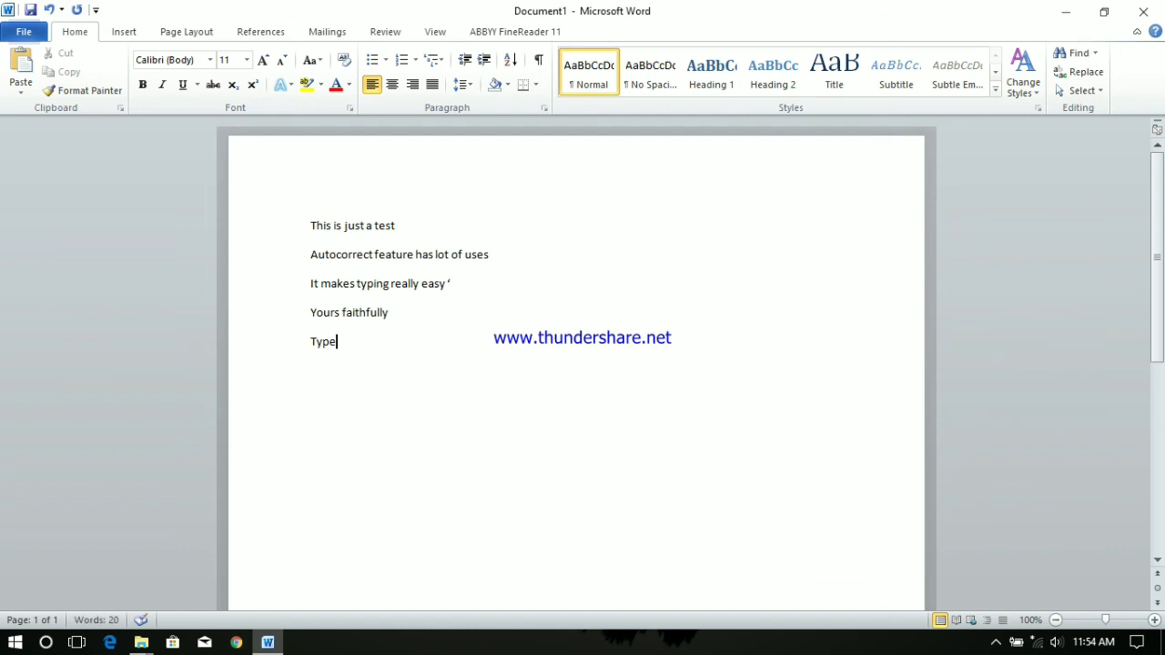
type("5")
key("Return")
key("Return")
- Add 'Thank you' on a new line two lines below the signature
left_click(331, 374)
left_click(306, 224)
left_click(372, 341)
key("Return")
key("Return")
type("Thank you")
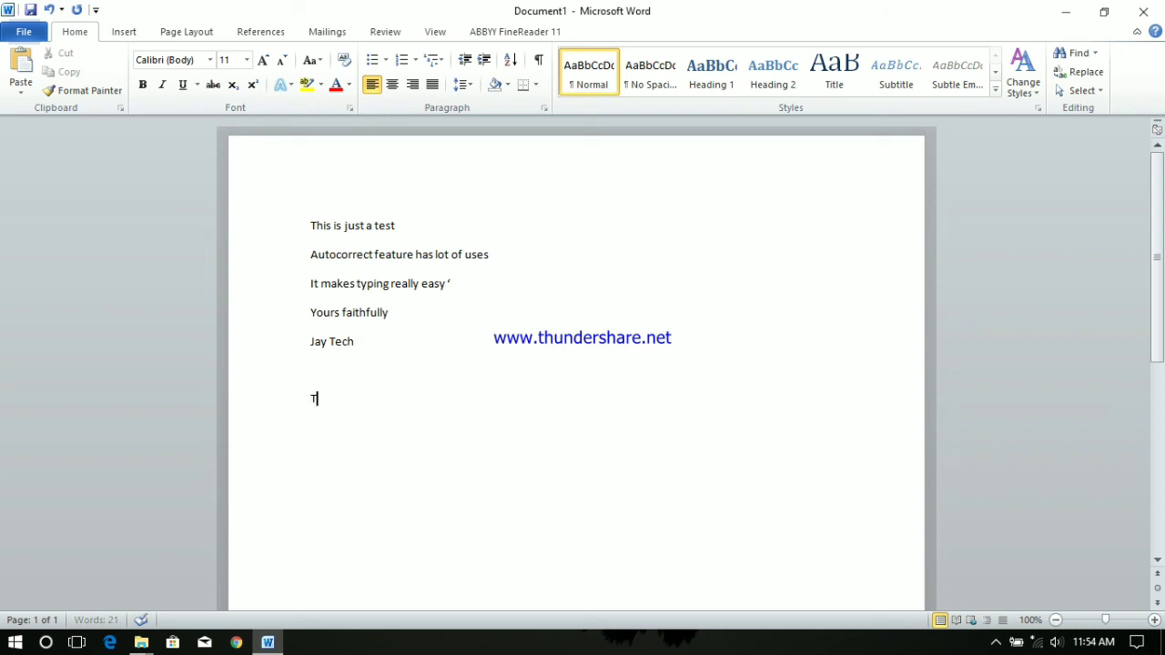